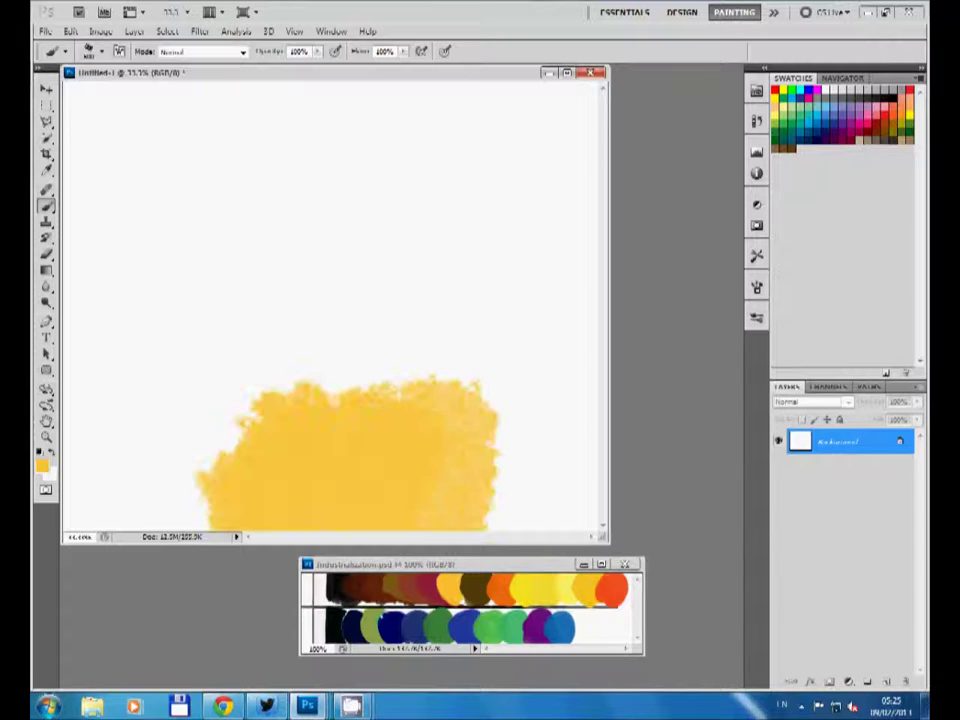
# Step: Paint green strokes across the lower canvas and lighter green over the upper-left and middle
pyautogui.moveTo(250, 400); pyautogui.dragTo(220, 520)
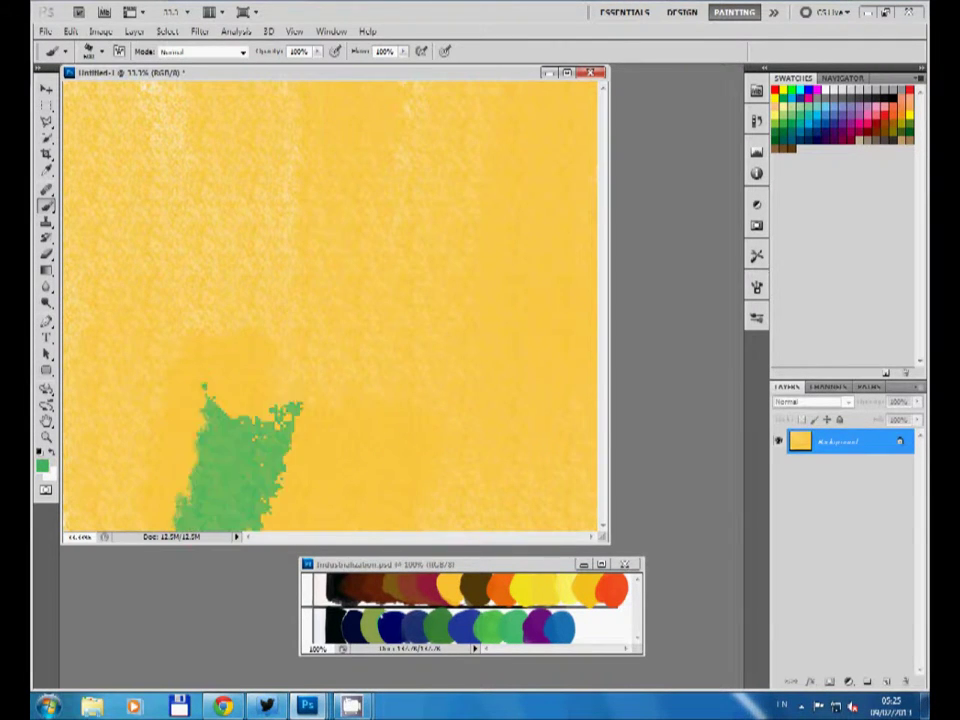
pyautogui.moveTo(100, 450); pyautogui.dragTo(480, 420)
pyautogui.moveTo(100, 300); pyautogui.dragTo(250, 280)
pyautogui.moveTo(150, 350); pyautogui.dragTo(320, 330)
pyautogui.moveTo(80, 270); pyautogui.dragTo(250, 170)
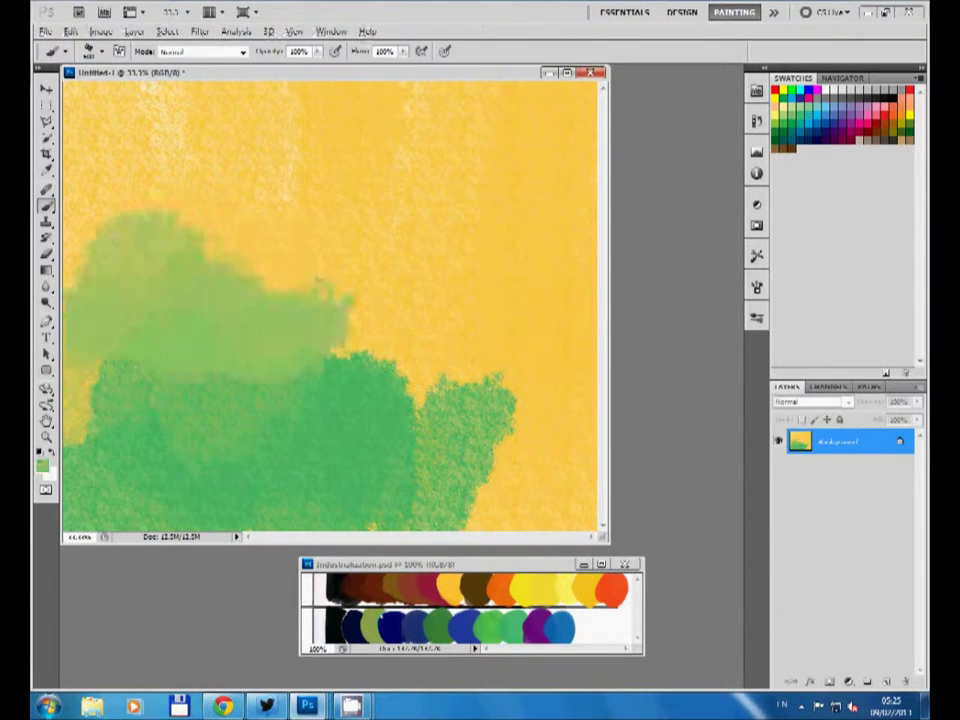
pyautogui.moveTo(100, 350); pyautogui.dragTo(340, 140)
pyautogui.moveTo(120, 240); pyautogui.dragTo(220, 130)
pyautogui.moveTo(90, 200); pyautogui.dragTo(290, 100)
# Step: Brush dark olive through the middle, restore yellow at upper left, then cover it with olive
pyautogui.moveTo(230, 260); pyautogui.dragTo(390, 250)
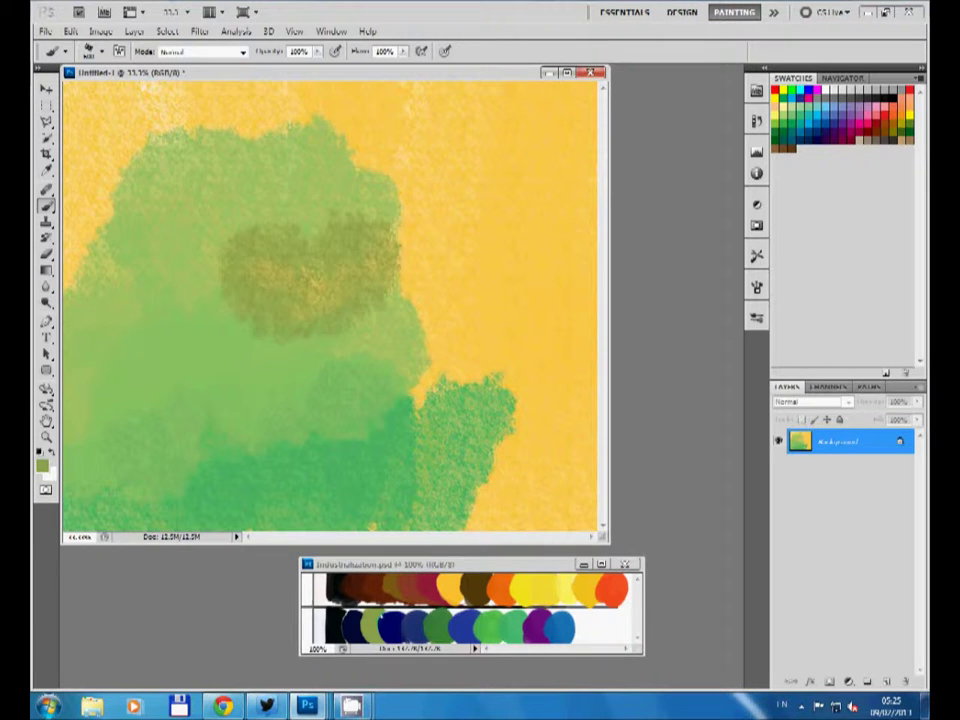
pyautogui.moveTo(210, 300); pyautogui.dragTo(480, 260)
pyautogui.moveTo(150, 200); pyautogui.dragTo(420, 170)
pyautogui.moveTo(150, 240); pyautogui.dragTo(330, 140)
pyautogui.moveTo(150, 210)
pyautogui.mouseDown()
pyautogui.moveTo(300, 130)
pyautogui.moveTo(470, 250)
pyautogui.mouseUp()
pyautogui.moveTo(430, 330); pyautogui.dragTo(500, 370)
# Step: Paint orange-red, brown and dark red strokes across the canvas middle
pyautogui.moveTo(320, 320); pyautogui.dragTo(500, 400)
pyautogui.moveTo(250, 300)
pyautogui.mouseDown()
pyautogui.moveTo(400, 440)
pyautogui.moveTo(370, 420)
pyautogui.moveTo(420, 340)
pyautogui.mouseUp()
pyautogui.moveTo(260, 380)
pyautogui.mouseDown()
pyautogui.moveTo(370, 450)
pyautogui.moveTo(380, 480)
pyautogui.mouseUp()
pyautogui.moveTo(240, 330)
pyautogui.mouseDown()
pyautogui.moveTo(420, 390)
pyautogui.moveTo(440, 470)
pyautogui.moveTo(450, 450)
pyautogui.mouseUp()
# Step: Spread dark red-brown over the middle and lower right, extending brown into the upper middle
pyautogui.moveTo(230, 300); pyautogui.dragTo(500, 360)
pyautogui.moveTo(250, 340); pyautogui.dragTo(580, 500)
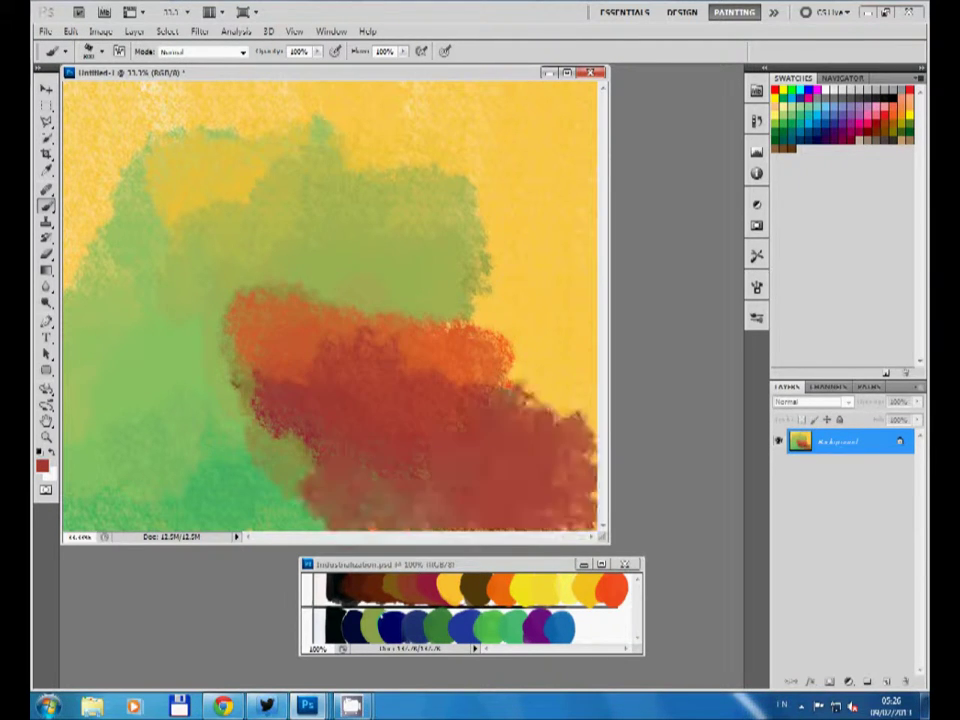
pyautogui.moveTo(260, 380); pyautogui.dragTo(450, 400)
pyautogui.moveTo(320, 260); pyautogui.dragTo(540, 190)
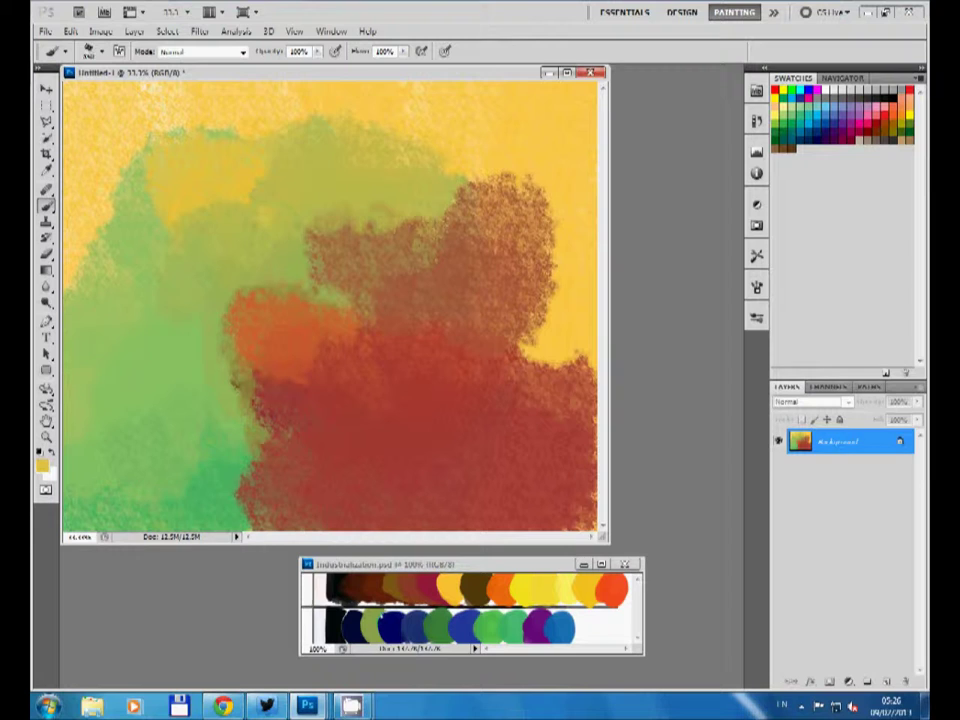
# Step: Brush yellow over the top and left and enlarge the sky at upper right
pyautogui.moveTo(270, 140); pyautogui.dragTo(190, 160)
pyautogui.moveTo(210, 110)
pyautogui.mouseDown()
pyautogui.moveTo(90, 120)
pyautogui.moveTo(70, 195)
pyautogui.mouseUp()
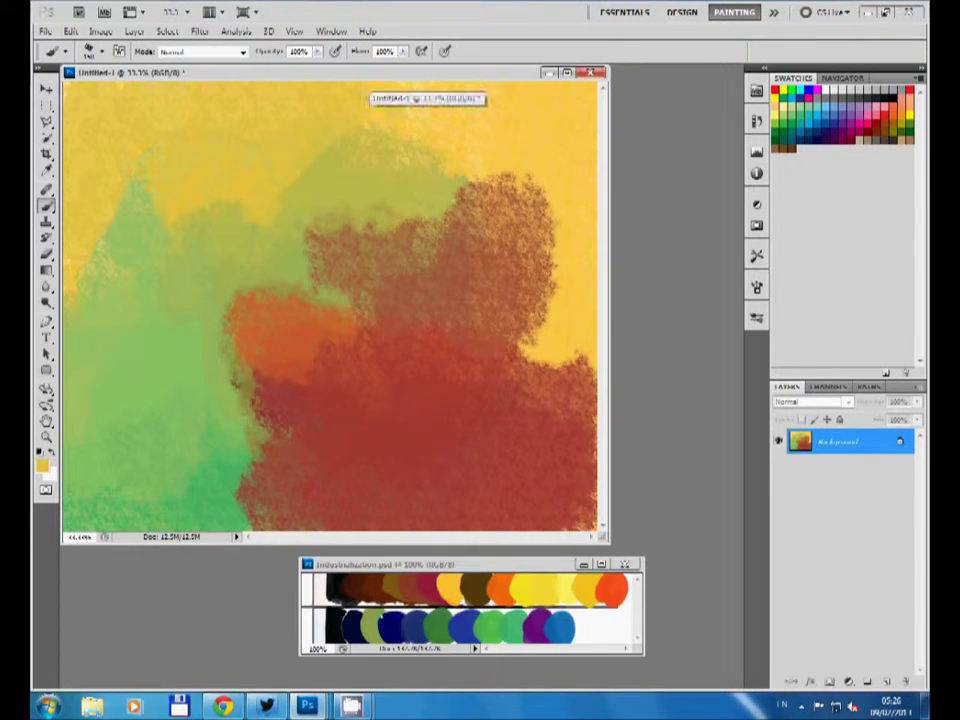
pyautogui.moveTo(320, 110)
pyautogui.mouseDown()
pyautogui.moveTo(430, 150)
pyautogui.moveTo(560, 250)
pyautogui.mouseUp()
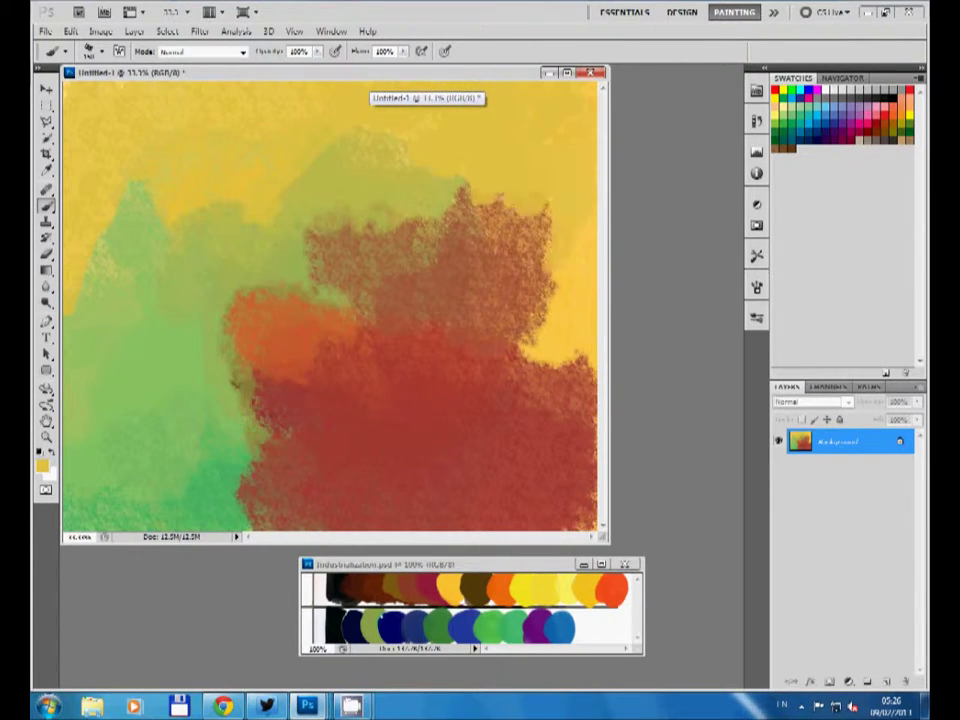
# Step: Paint brown over the orange, olive green over the left and centre, then tan
pyautogui.moveTo(330, 190); pyautogui.dragTo(215, 270)
pyautogui.moveTo(200, 205); pyautogui.dragTo(140, 320)
pyautogui.moveTo(160, 390)
pyautogui.mouseDown()
pyautogui.moveTo(300, 150)
pyautogui.moveTo(140, 240)
pyautogui.moveTo(270, 250)
pyautogui.mouseUp()
pyautogui.moveTo(190, 260); pyautogui.dragTo(120, 390)
pyautogui.moveTo(200, 300); pyautogui.dragTo(80, 380)
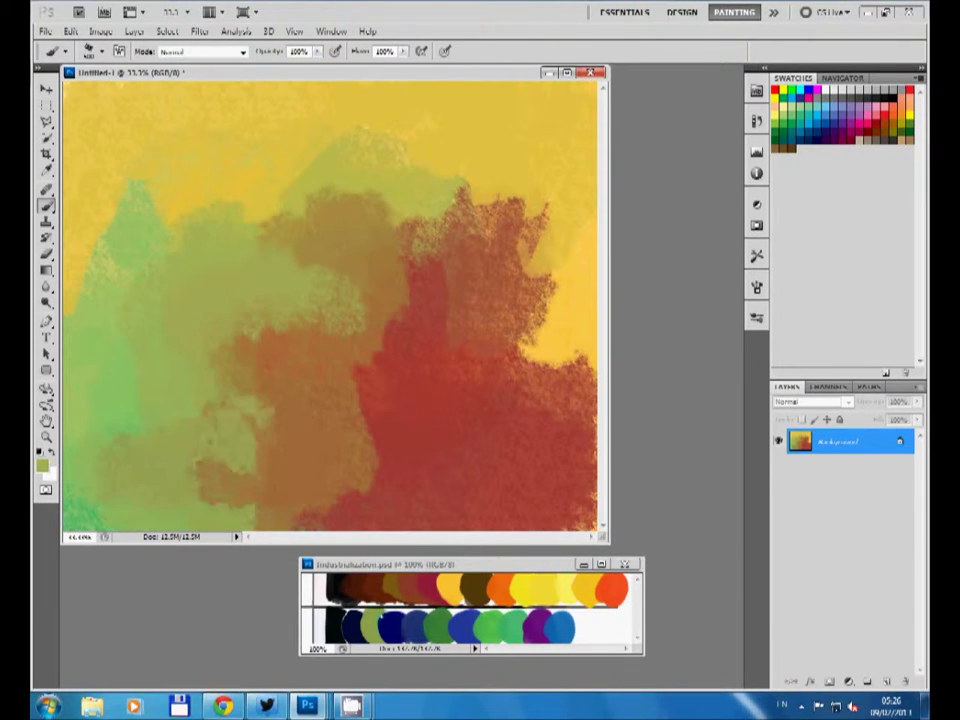
pyautogui.moveTo(150, 300)
pyautogui.mouseDown()
pyautogui.moveTo(220, 370)
pyautogui.moveTo(400, 230)
pyautogui.moveTo(270, 340)
pyautogui.mouseUp()
# Step: Repaint the red right-centre and lower-right area in tan-orange
pyautogui.moveTo(420, 150); pyautogui.dragTo(500, 350)
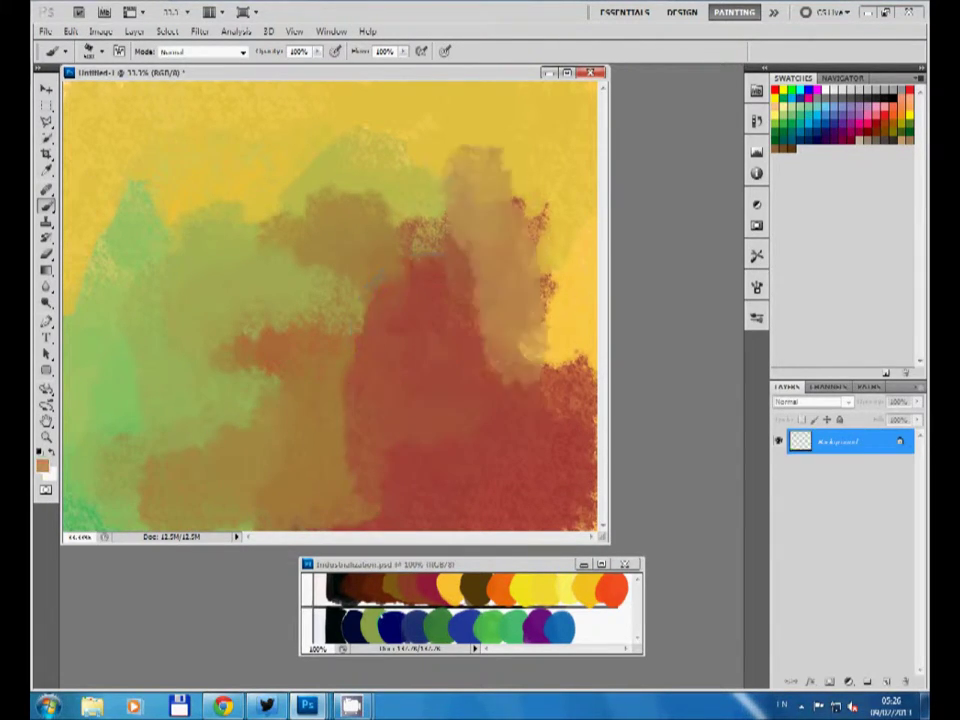
pyautogui.moveTo(440, 170); pyautogui.dragTo(300, 300)
pyautogui.moveTo(400, 200); pyautogui.dragTo(240, 390)
pyautogui.moveTo(280, 180); pyautogui.dragTo(340, 370)
pyautogui.moveTo(230, 270); pyautogui.dragTo(420, 390)
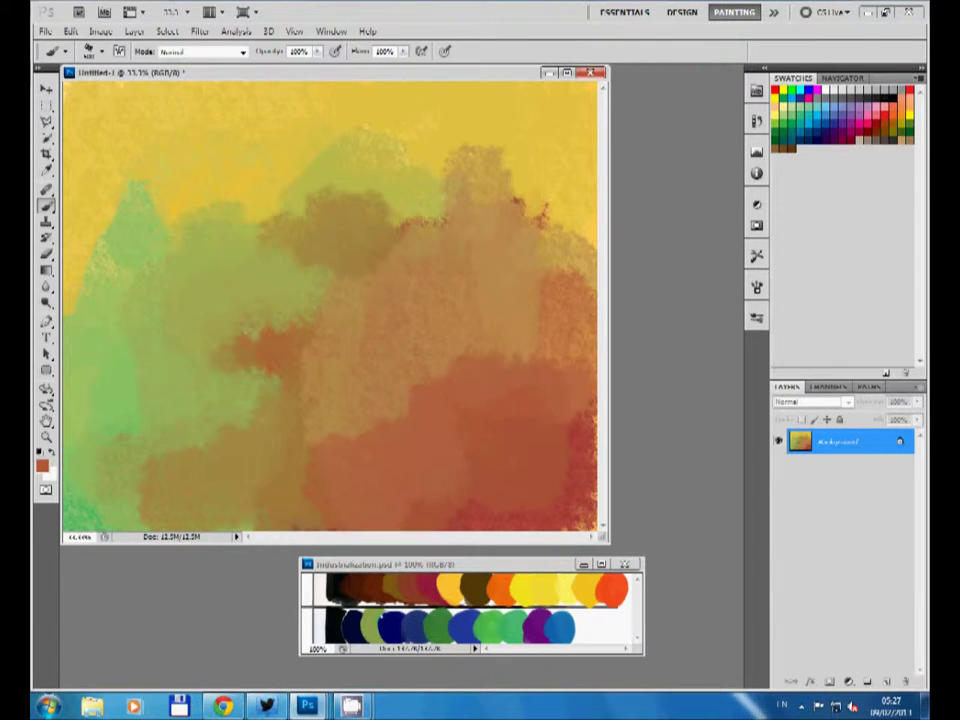
pyautogui.moveTo(330, 400); pyautogui.dragTo(560, 490)
pyautogui.moveTo(240, 300); pyautogui.dragTo(430, 380)
pyautogui.moveTo(420, 250); pyautogui.dragTo(430, 190)
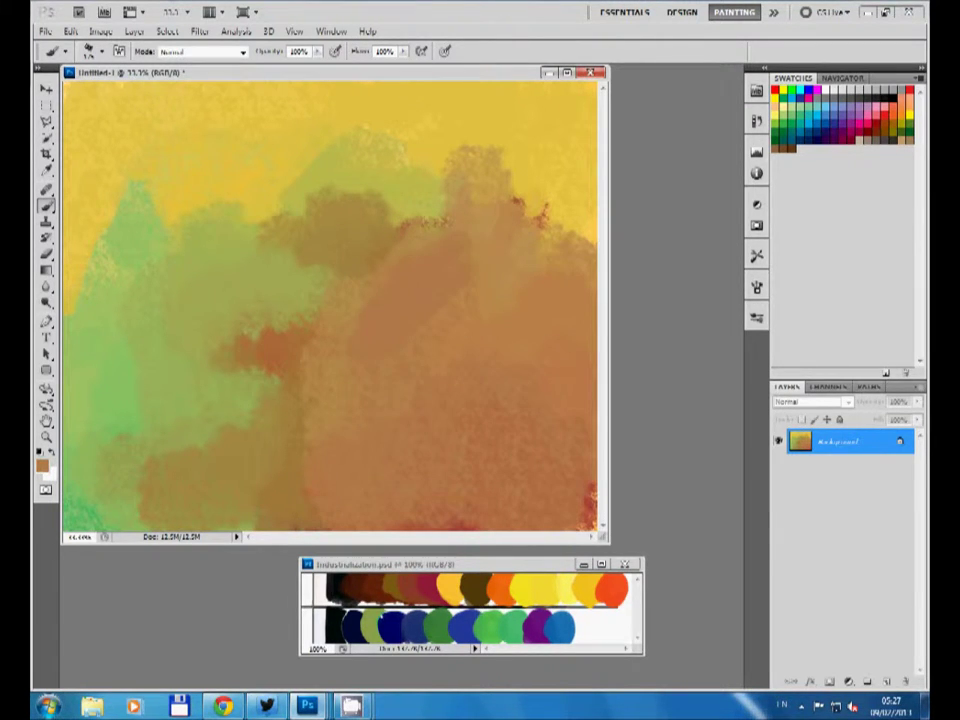
# Step: Add darker olive-brown strokes at top centre and middle-left, then olive green over the left-middle
pyautogui.moveTo(385, 225); pyautogui.dragTo(414, 198)
pyautogui.moveTo(255, 235)
pyautogui.mouseDown()
pyautogui.moveTo(290, 228)
pyautogui.moveTo(318, 240)
pyautogui.mouseUp()
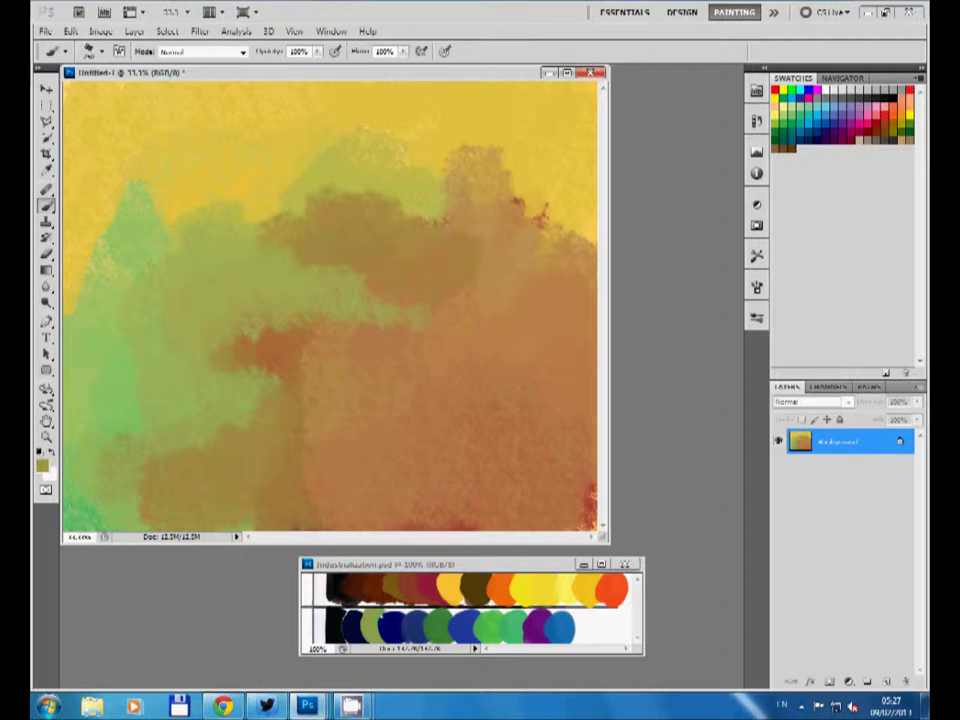
pyautogui.moveTo(280, 350); pyautogui.dragTo(190, 345)
pyautogui.moveTo(180, 280); pyautogui.dragTo(120, 295)
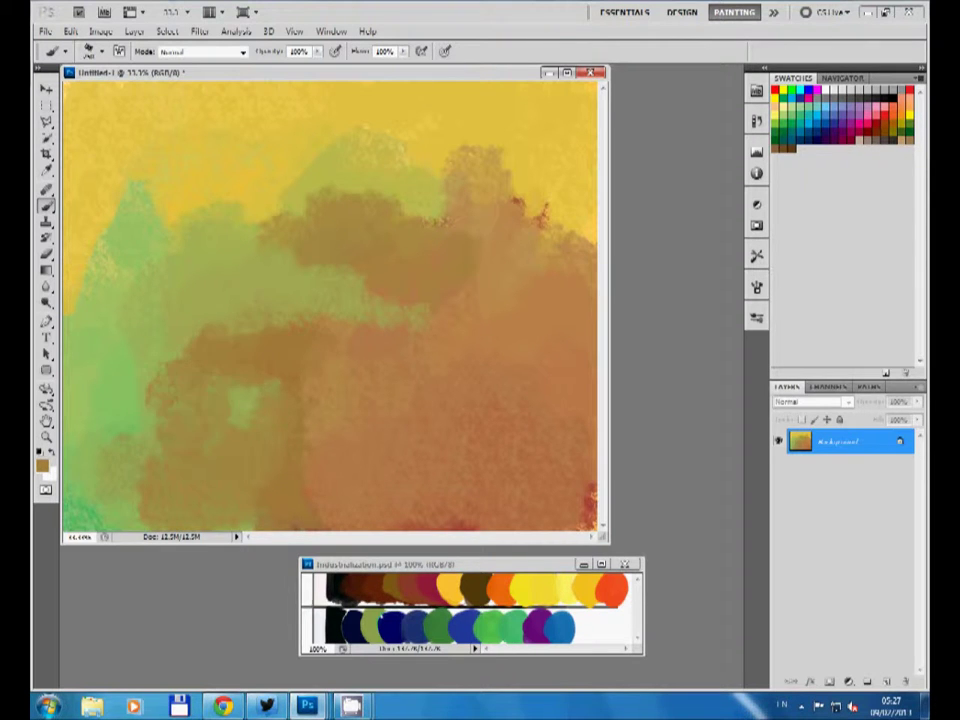
pyautogui.moveTo(90, 200); pyautogui.dragTo(200, 320)
pyautogui.moveTo(180, 240)
pyautogui.mouseDown()
pyautogui.moveTo(270, 335)
pyautogui.moveTo(270, 205)
pyautogui.moveTo(300, 290)
pyautogui.mouseUp()
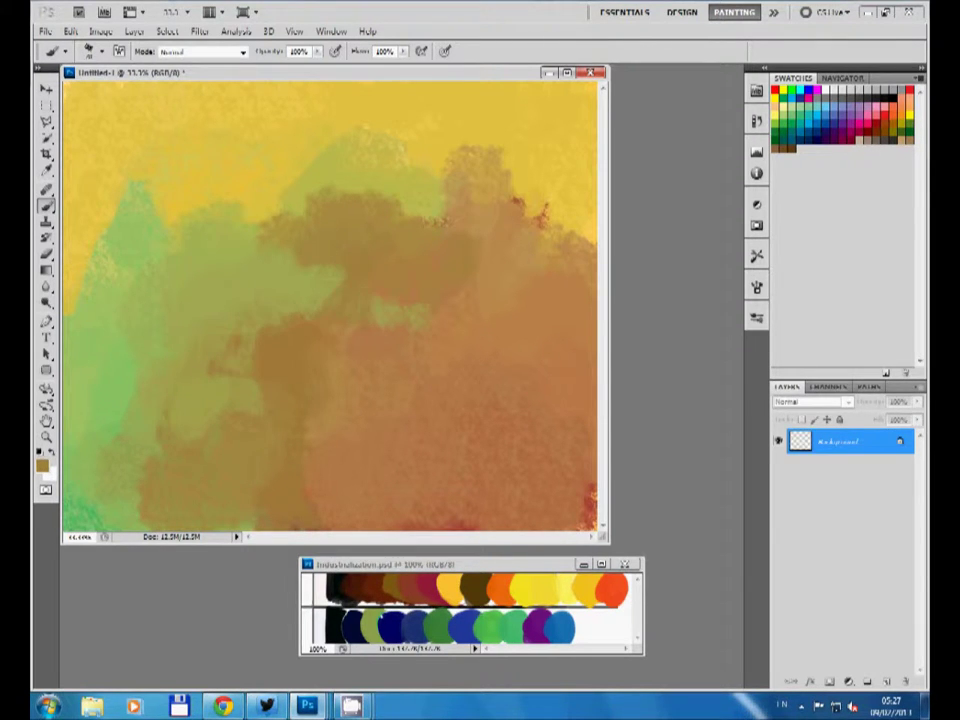
# Step: Layer olive and brown strokes over the central brown mass to soften it
pyautogui.moveTo(250, 200)
pyautogui.mouseDown()
pyautogui.moveTo(205, 235)
pyautogui.moveTo(320, 310)
pyautogui.mouseUp()
pyautogui.moveTo(300, 130); pyautogui.dragTo(320, 190)
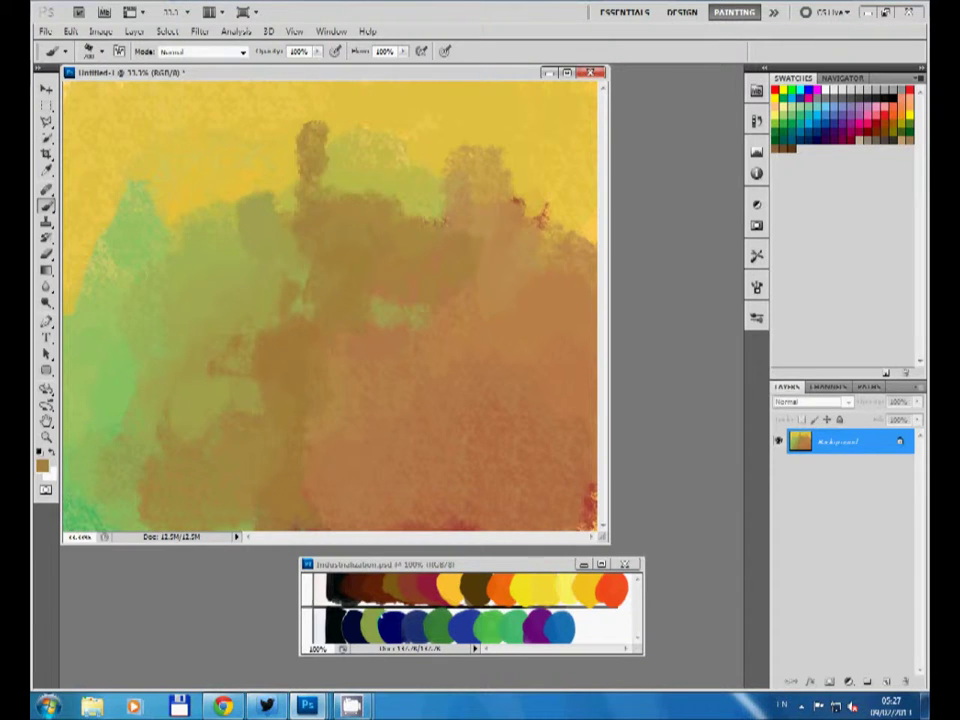
pyautogui.moveTo(240, 200); pyautogui.dragTo(370, 215)
pyautogui.moveTo(200, 215); pyautogui.dragTo(285, 160)
pyautogui.moveTo(150, 240); pyautogui.dragTo(265, 190)
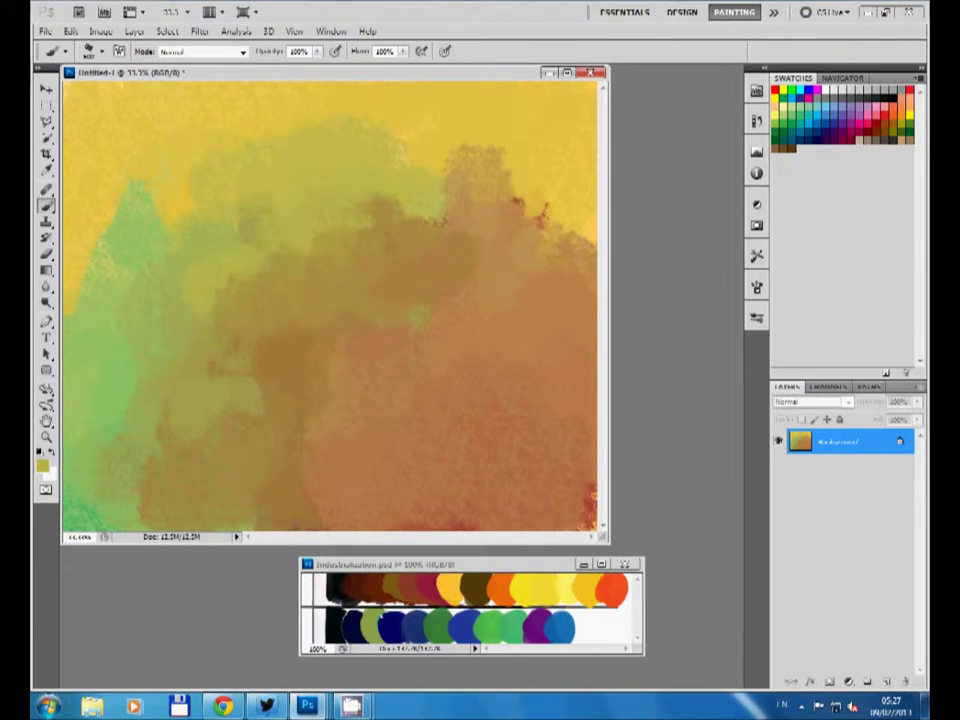
pyautogui.moveTo(145, 285)
pyautogui.mouseDown()
pyautogui.moveTo(250, 190)
pyautogui.moveTo(210, 240)
pyautogui.mouseUp()
pyautogui.moveTo(120, 300); pyautogui.dragTo(250, 240)
pyautogui.moveTo(265, 315); pyautogui.dragTo(355, 250)
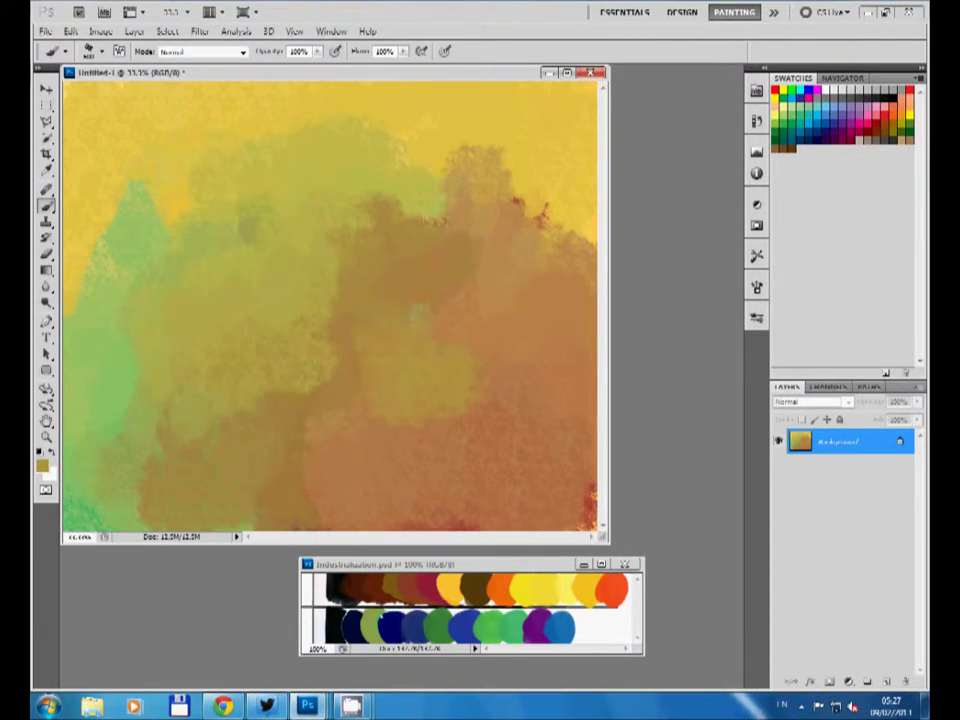
pyautogui.moveTo(250, 215)
pyautogui.mouseDown()
pyautogui.moveTo(220, 265)
pyautogui.moveTo(250, 288)
pyautogui.mouseUp()
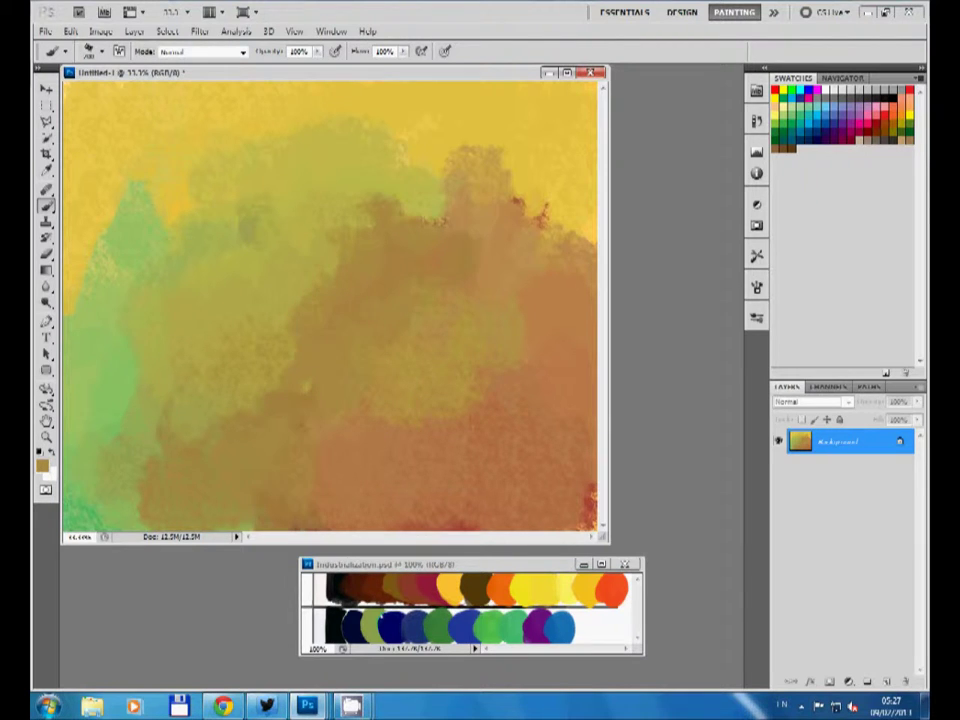
# Step: Dab a small green patch in the lower centre and paint olive-yellow over the left edge
pyautogui.keyDown('alt'); pyautogui.click(120, 330); pyautogui.keyUp('alt')
pyautogui.moveTo(335, 395); pyautogui.dragTo(303, 432)
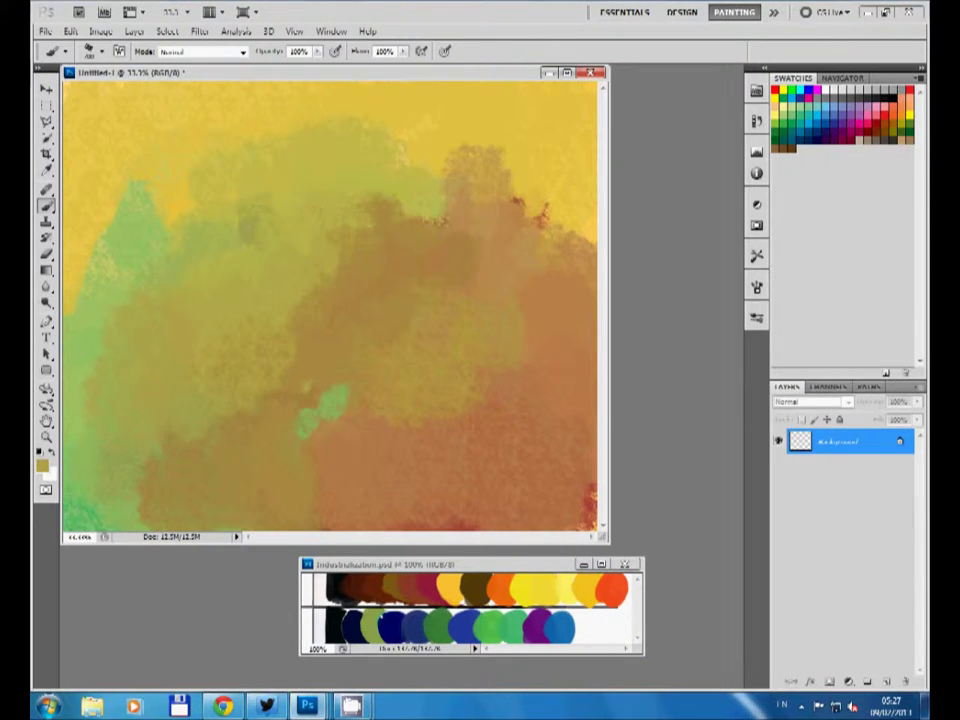
pyautogui.moveTo(75, 300); pyautogui.dragTo(80, 160)
pyautogui.moveTo(110, 240); pyautogui.dragTo(70, 110)
pyautogui.moveTo(60, 175); pyautogui.dragTo(55, 210)
# Step: Paint the left edge yellow, wash pale cream over the upper-left sky, and extend yellow at upper right
pyautogui.keyDown('alt'); pyautogui.click(125, 105); pyautogui.keyUp('alt')
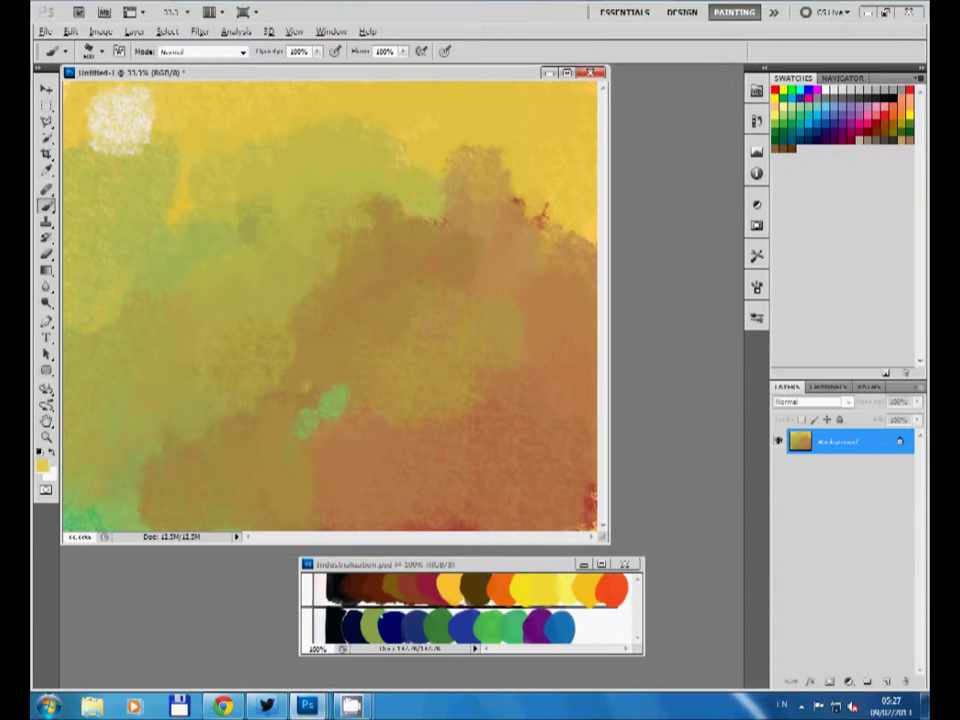
pyautogui.moveTo(95, 120); pyautogui.dragTo(75, 300)
pyautogui.moveTo(160, 90); pyautogui.dragTo(120, 190)
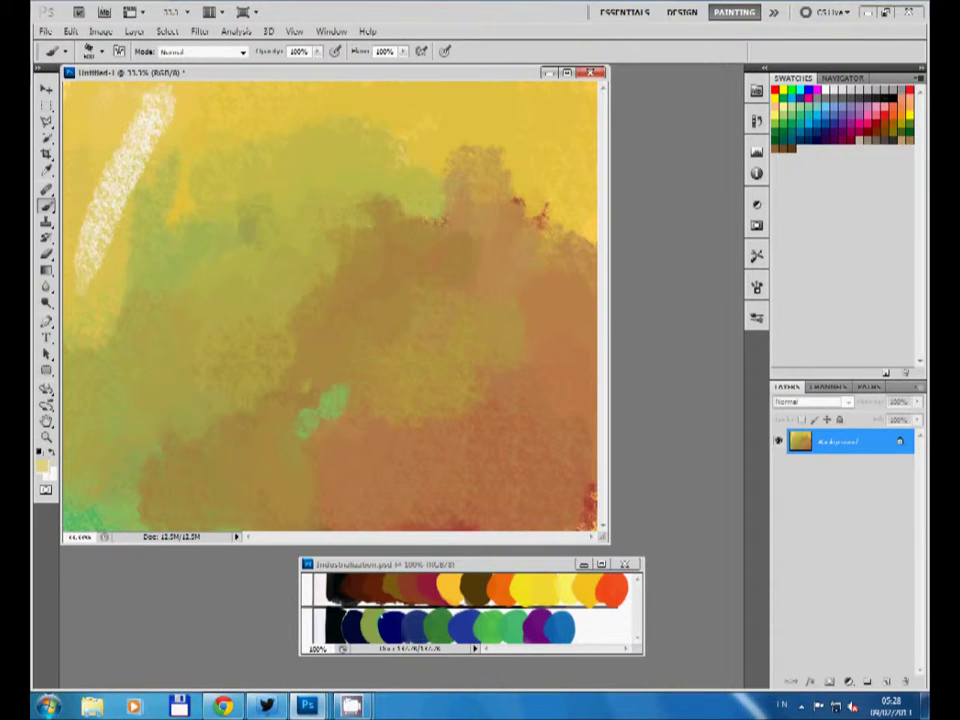
pyautogui.moveTo(80, 100); pyautogui.dragTo(200, 250)
pyautogui.moveTo(180, 90); pyautogui.dragTo(300, 110)
pyautogui.moveTo(560, 230); pyautogui.dragTo(440, 170)
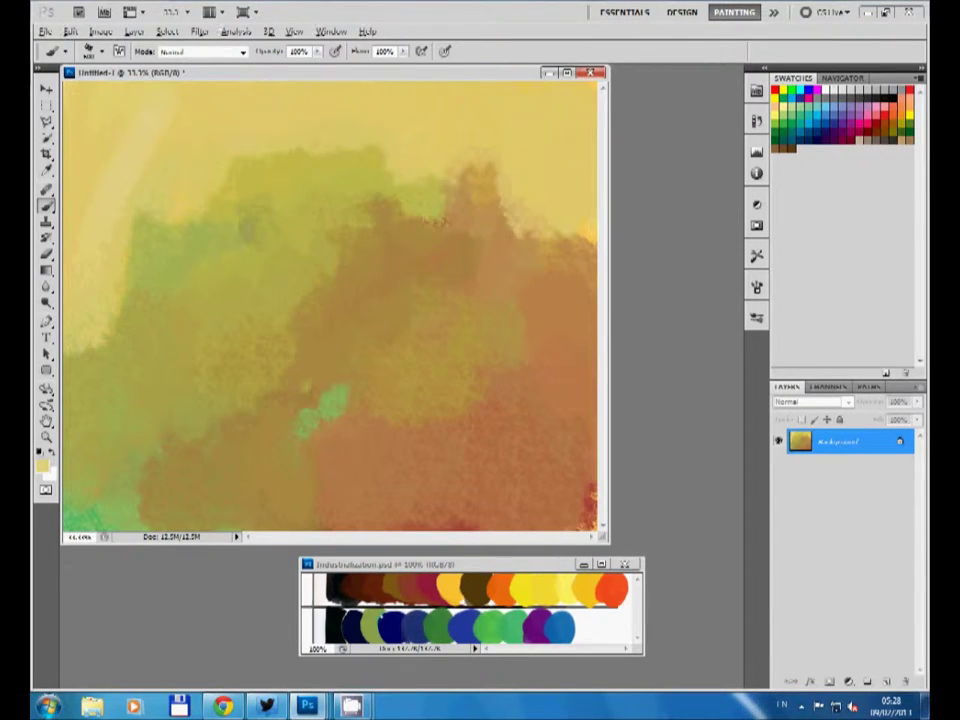
# Step: Cover the green patch with brown, smooth the red lower right into orange, and lighten the middle
pyautogui.keyDown('alt'); pyautogui.click(240, 300); pyautogui.keyUp('alt')
pyautogui.moveTo(300, 330); pyautogui.dragTo(340, 400)
pyautogui.moveTo(330, 470); pyautogui.dragTo(580, 500)
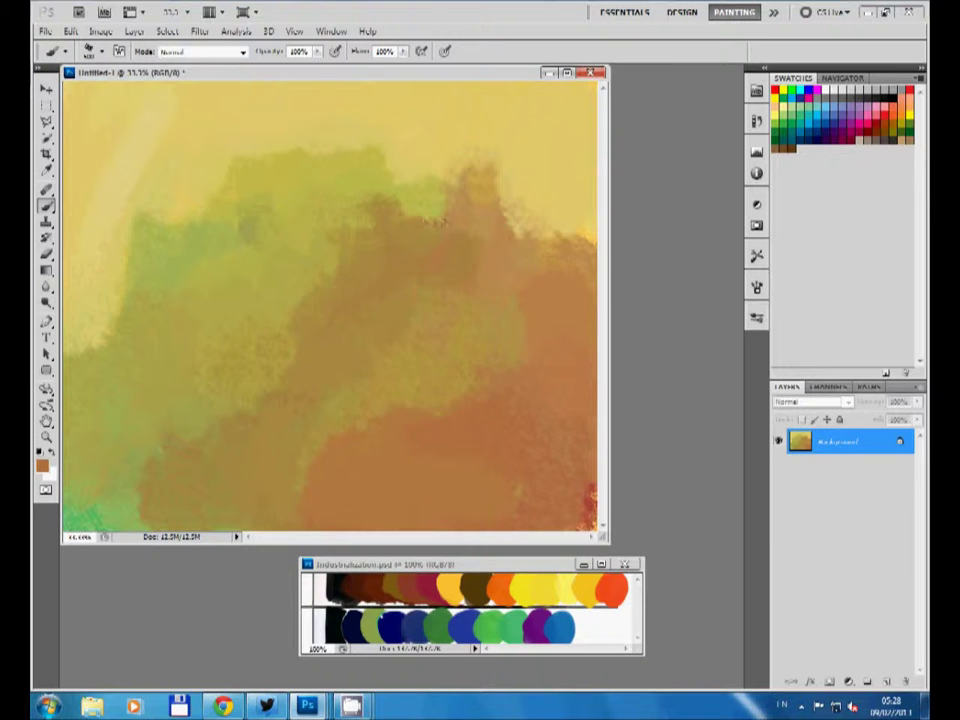
pyautogui.moveTo(290, 250); pyautogui.dragTo(380, 340)
pyautogui.moveTo(360, 290); pyautogui.dragTo(390, 380)
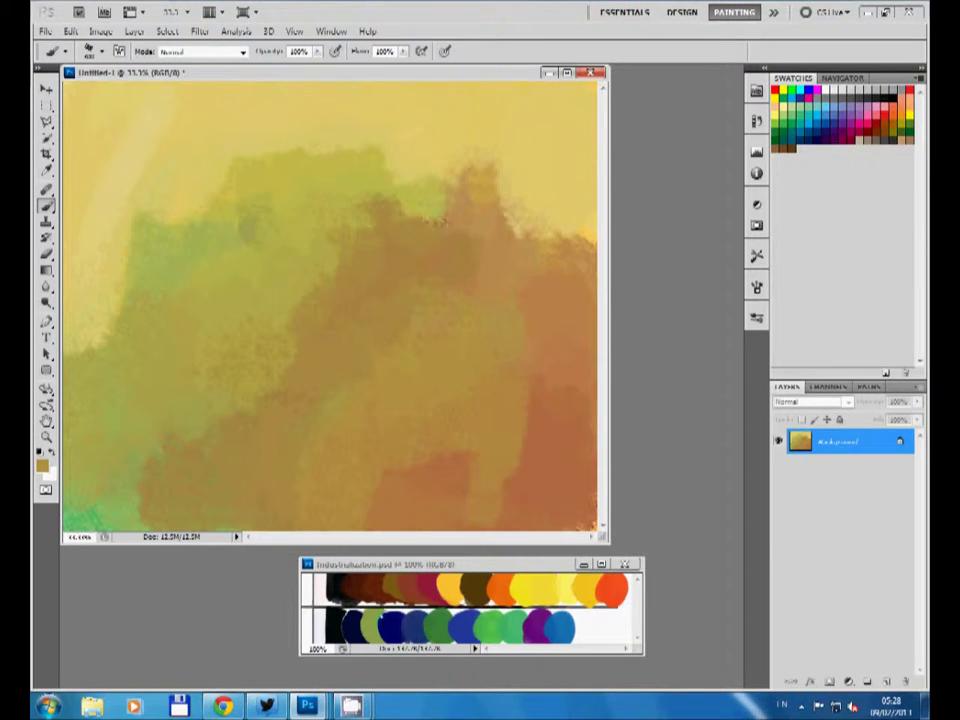
pyautogui.moveTo(400, 290); pyautogui.dragTo(425, 340)
# Step: Blend the lower-middle brown and yellow-green strokes into olive and orange, sampling a brown-orange
pyautogui.moveTo(460, 165); pyautogui.dragTo(515, 230)
pyautogui.keyDown('alt'); pyautogui.click(430, 240); pyautogui.keyUp('alt')
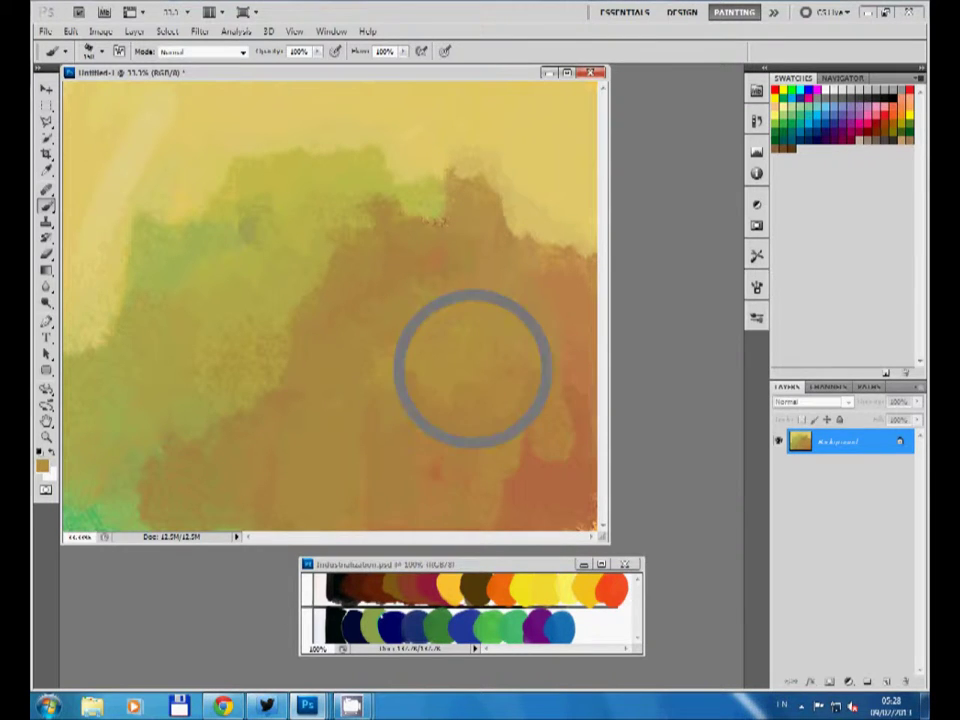
pyautogui.moveTo(395, 455); pyautogui.dragTo(520, 445)
pyautogui.moveTo(340, 400); pyautogui.dragTo(455, 490)
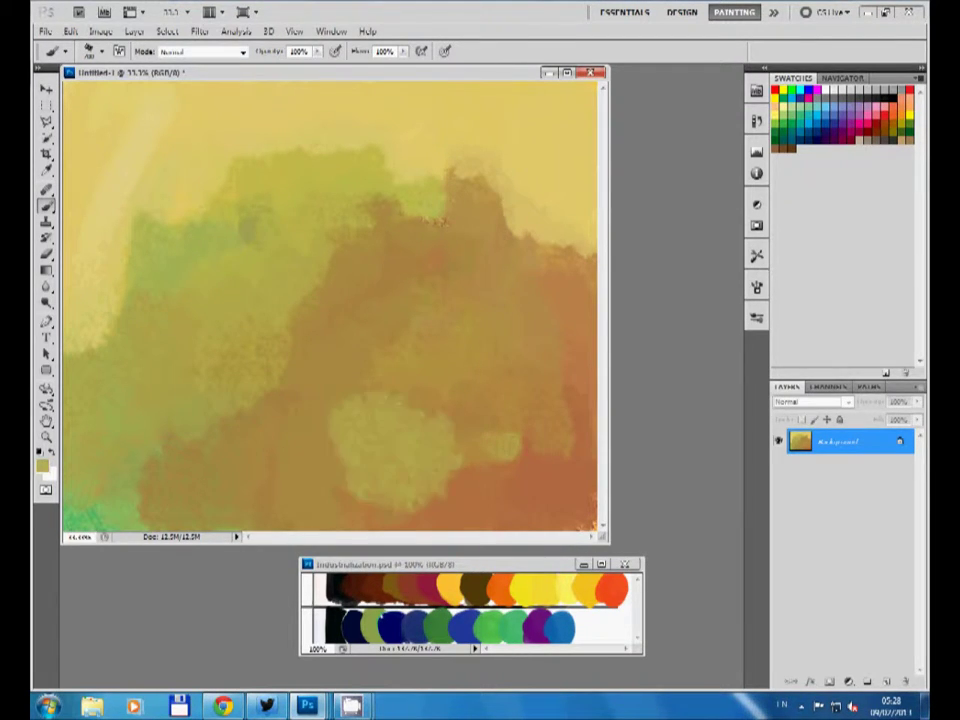
pyautogui.moveTo(260, 300)
pyautogui.mouseDown()
pyautogui.moveTo(390, 360)
pyautogui.moveTo(440, 400)
pyautogui.mouseUp()
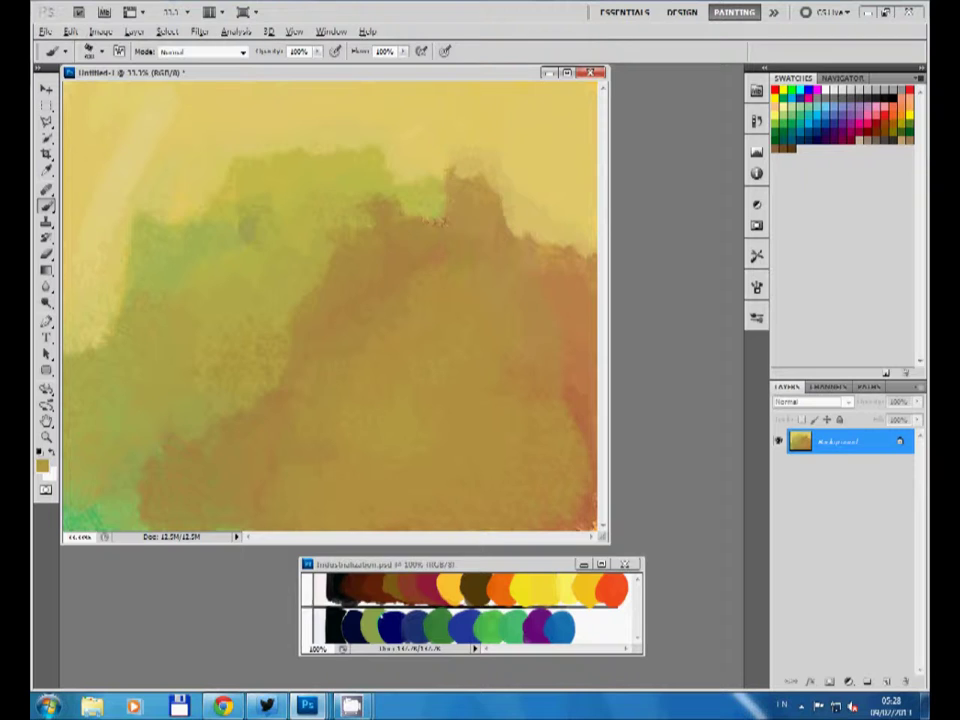
pyautogui.keyDown('alt'); pyautogui.click(440, 220); pyautogui.keyUp('alt')
# Step: Sketch a small house near the top centre with a dark roof and pale highlights
pyautogui.moveTo(296, 146); pyautogui.dragTo(314, 138)
pyautogui.keyDown('alt'); pyautogui.click(228, 107); pyautogui.keyUp('alt')
pyautogui.keyDown('alt'); pyautogui.click(300, 145); pyautogui.keyUp('alt')
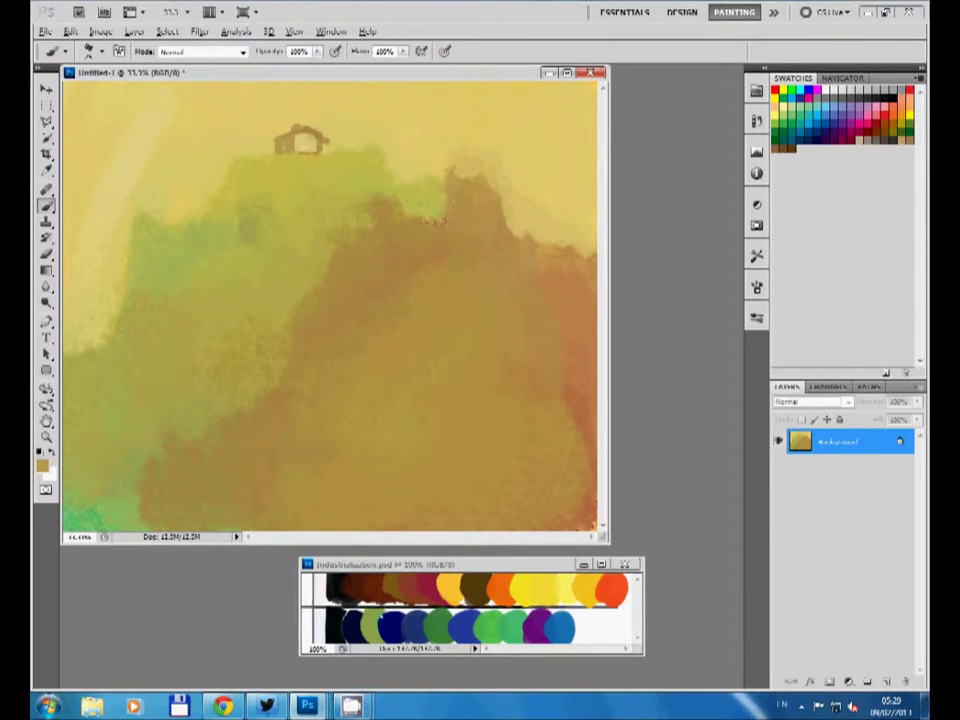
pyautogui.moveTo(304, 138)
pyautogui.mouseDown()
pyautogui.moveTo(318, 145)
pyautogui.moveTo(300, 146)
pyautogui.moveTo(320, 137)
pyautogui.mouseUp()
pyautogui.keyDown('alt'); pyautogui.click(290, 118); pyautogui.keyUp('alt')
pyautogui.keyDown('alt'); pyautogui.click(236, 101); pyautogui.keyUp('alt')
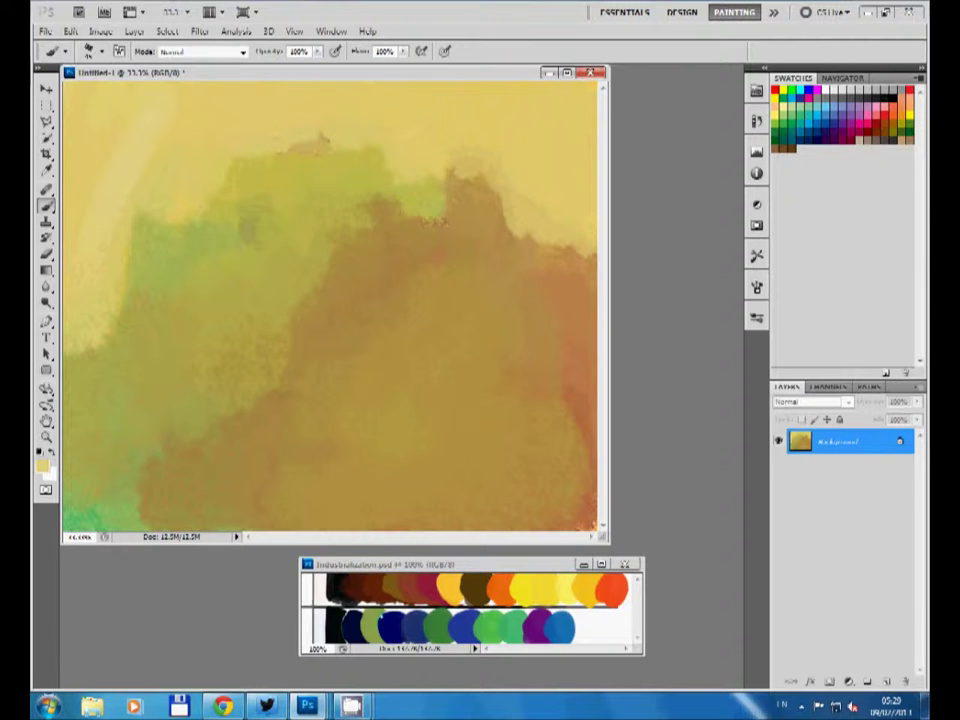
# Step: Darken the small hilltop peak with vertical strokes and touch up beside the hill in olive
pyautogui.moveTo(321, 148); pyautogui.dragTo(322, 127)
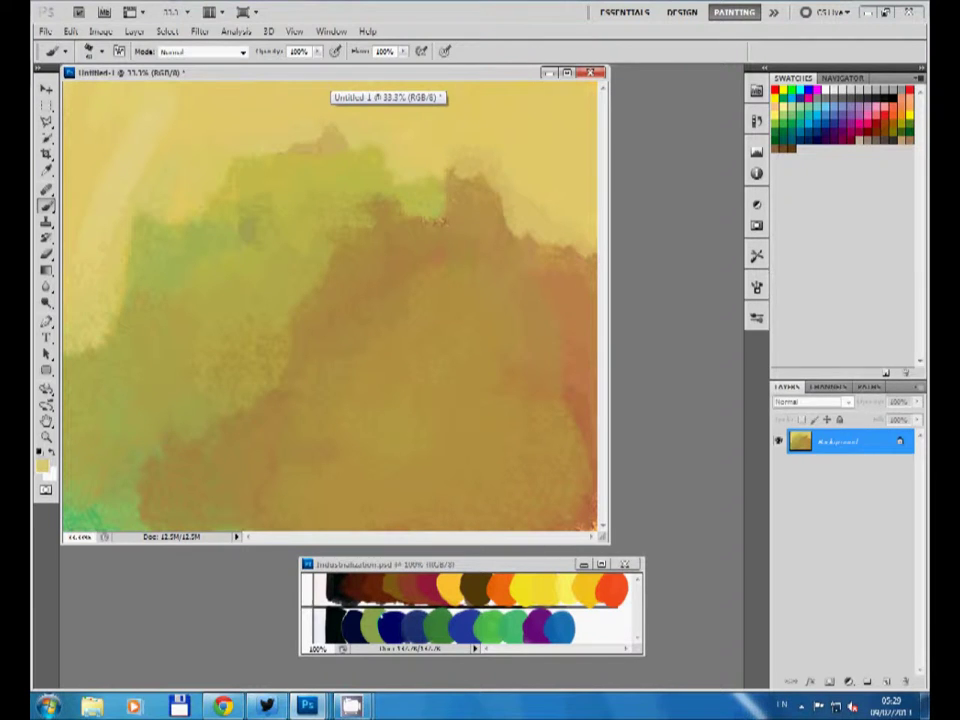
pyautogui.keyDown('alt'); pyautogui.click(250, 105); pyautogui.keyUp('alt')
pyautogui.moveTo(333, 150); pyautogui.dragTo(334, 127)
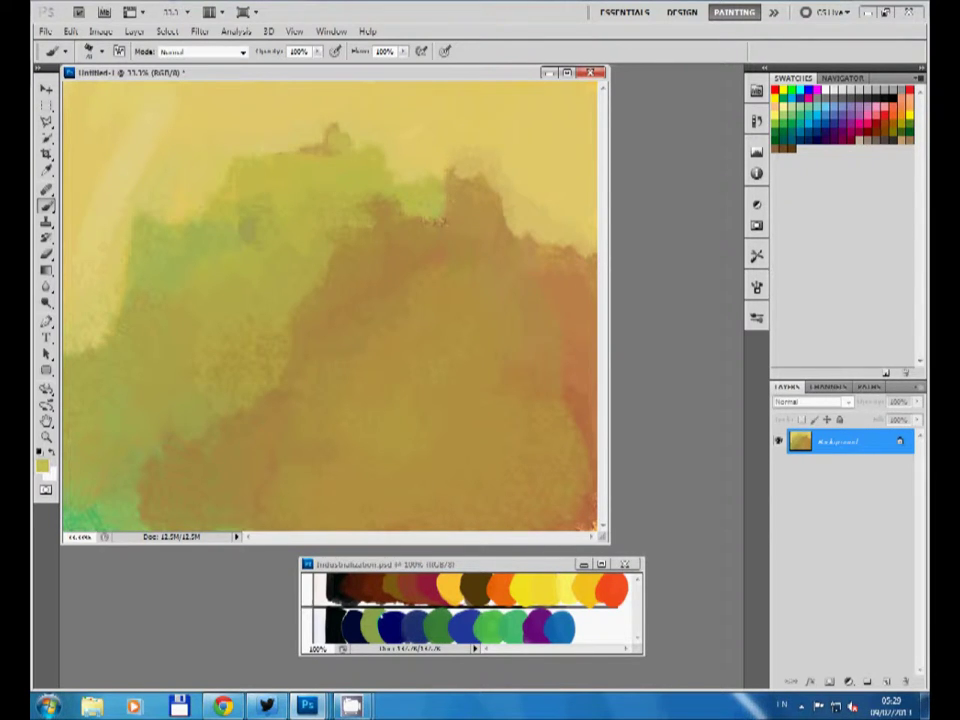
pyautogui.keyDown('alt'); pyautogui.click(480, 110); pyautogui.keyUp('alt')
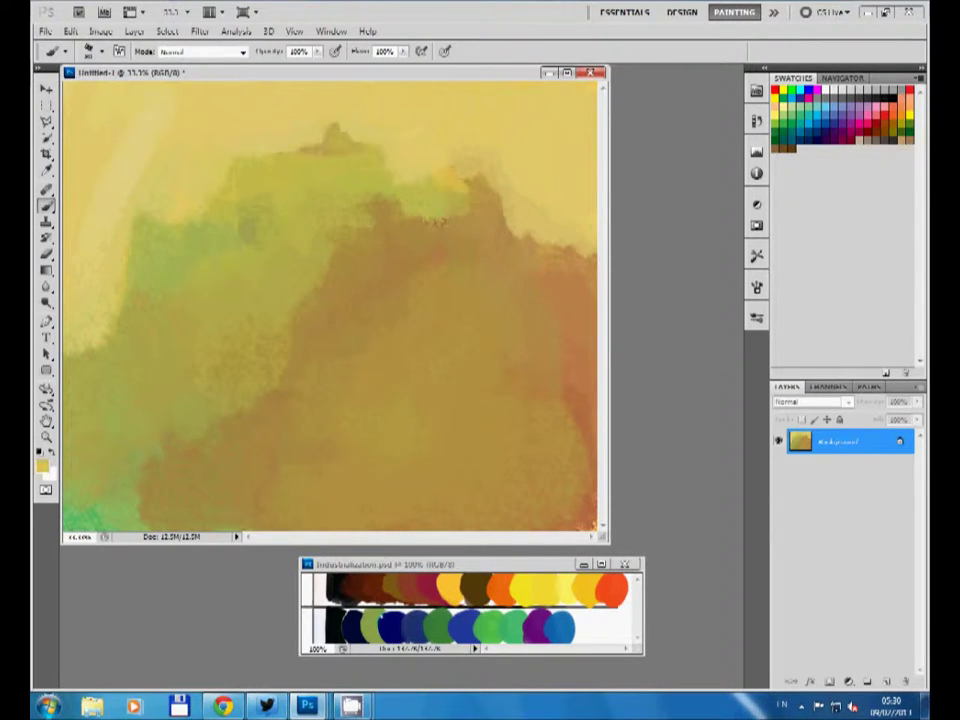
pyautogui.moveTo(478, 212); pyautogui.dragTo(476, 175)
pyautogui.keyDown('alt'); pyautogui.click(470, 200); pyautogui.keyUp('alt')
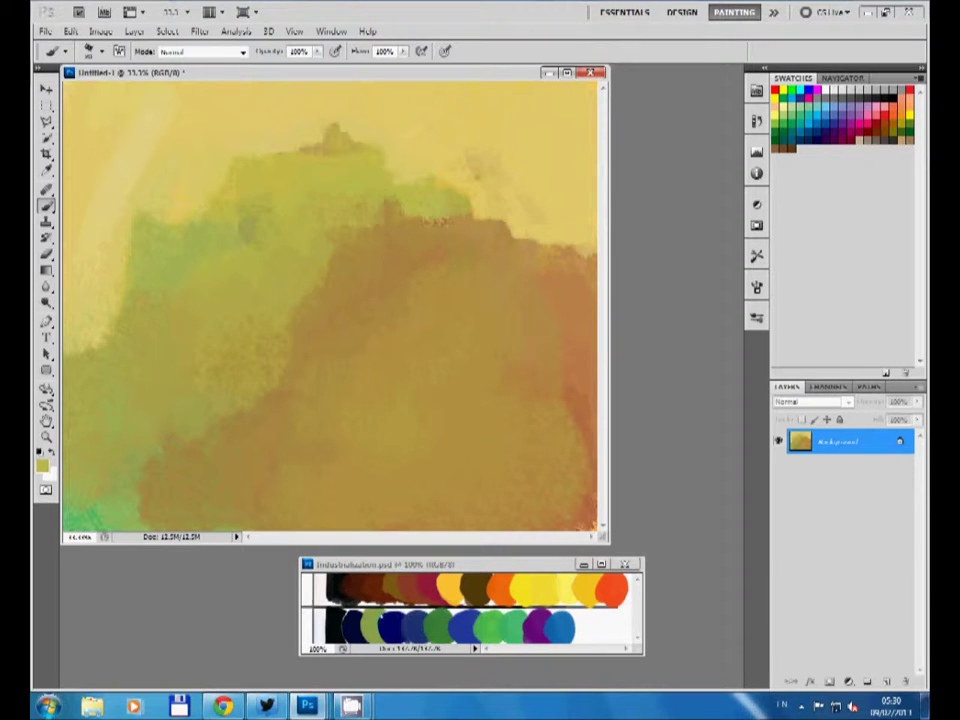
pyautogui.keyDown('alt'); pyautogui.click(543, 380); pyautogui.keyUp('alt')
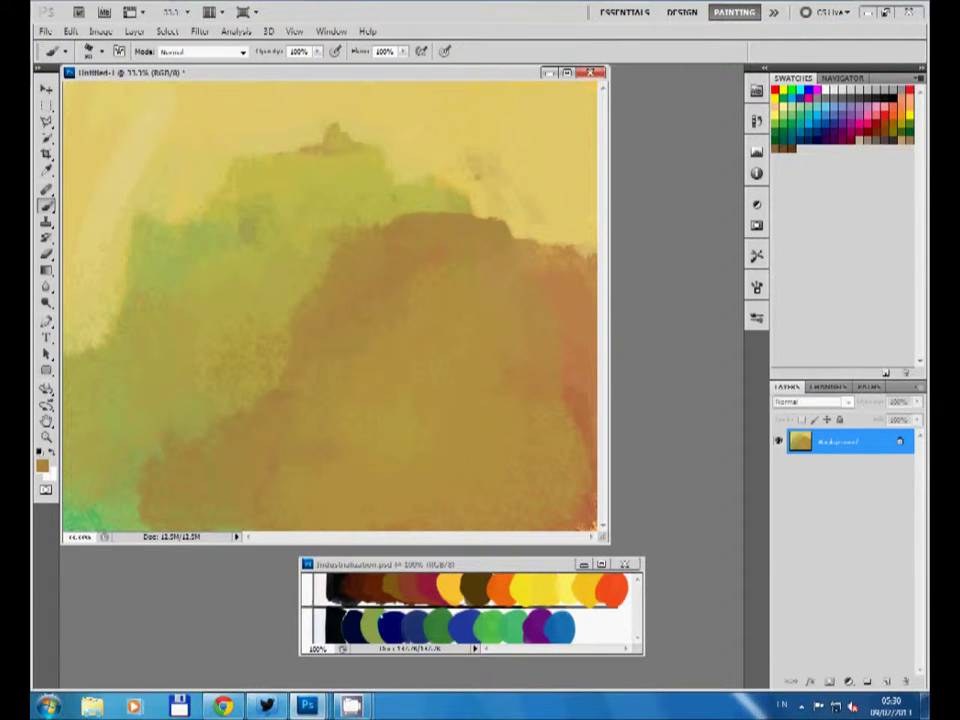
# Step: Add darker brown strokes along the hill's top and body plus small khaki marks
pyautogui.moveTo(445, 230); pyautogui.dragTo(370, 340)
pyautogui.moveTo(430, 315)
pyautogui.mouseDown()
pyautogui.moveTo(370, 390)
pyautogui.moveTo(385, 395)
pyautogui.mouseUp()
pyautogui.keyDown('alt'); pyautogui.click(514, 204); pyautogui.keyUp('alt')
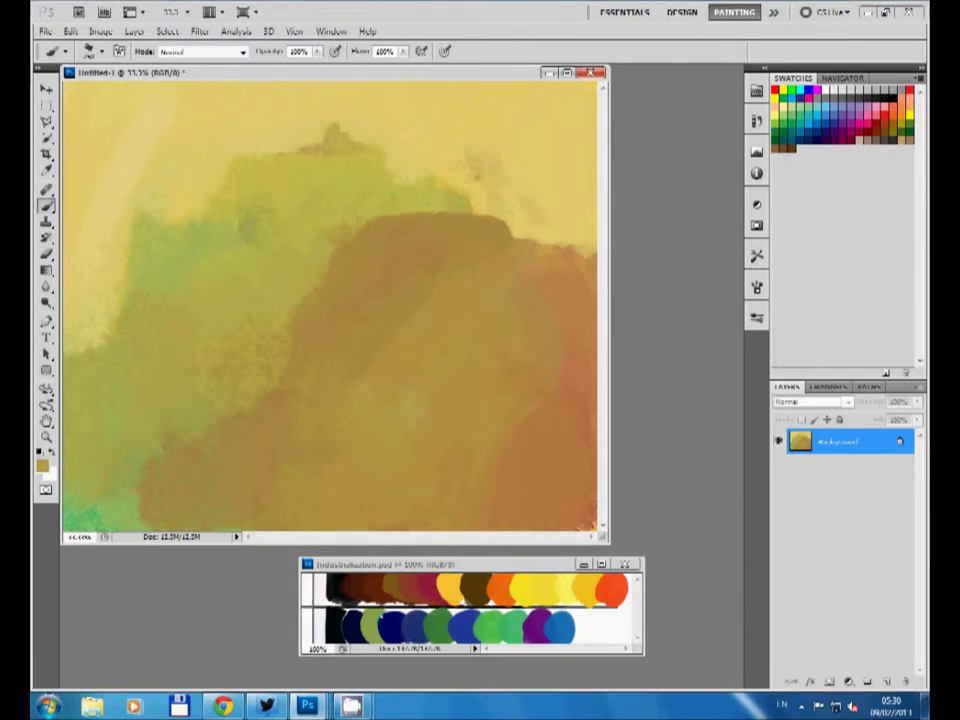
pyautogui.moveTo(328, 445); pyautogui.dragTo(295, 462)
pyautogui.moveTo(370, 290); pyautogui.dragTo(345, 312)
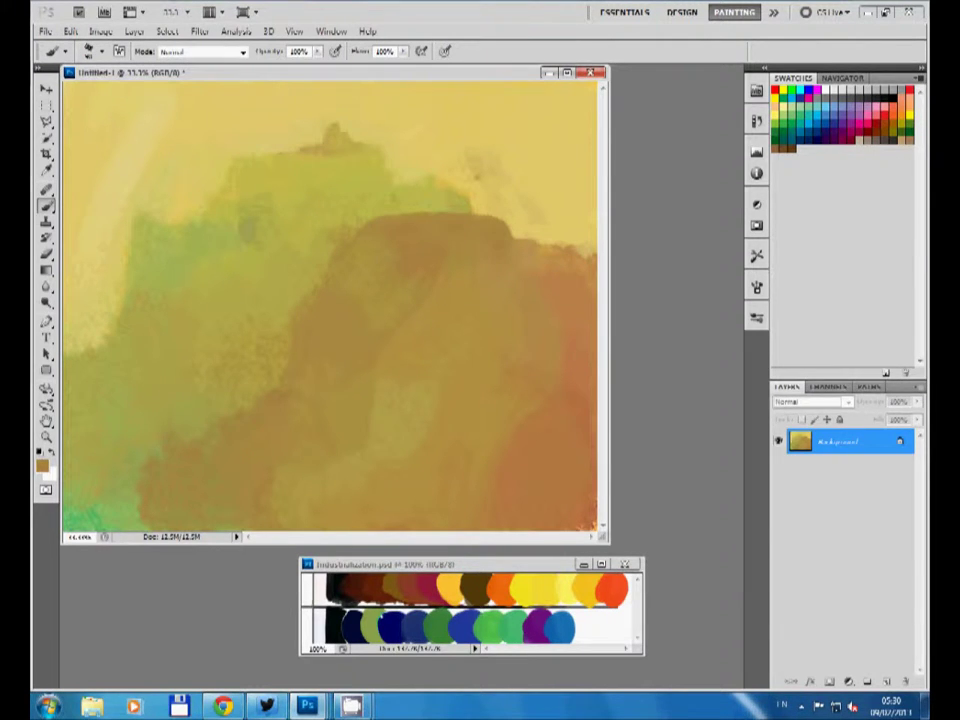
# Step: Smooth the yellow sky beside and above the brown peak and at upper left
pyautogui.moveTo(392, 171); pyautogui.dragTo(470, 165)
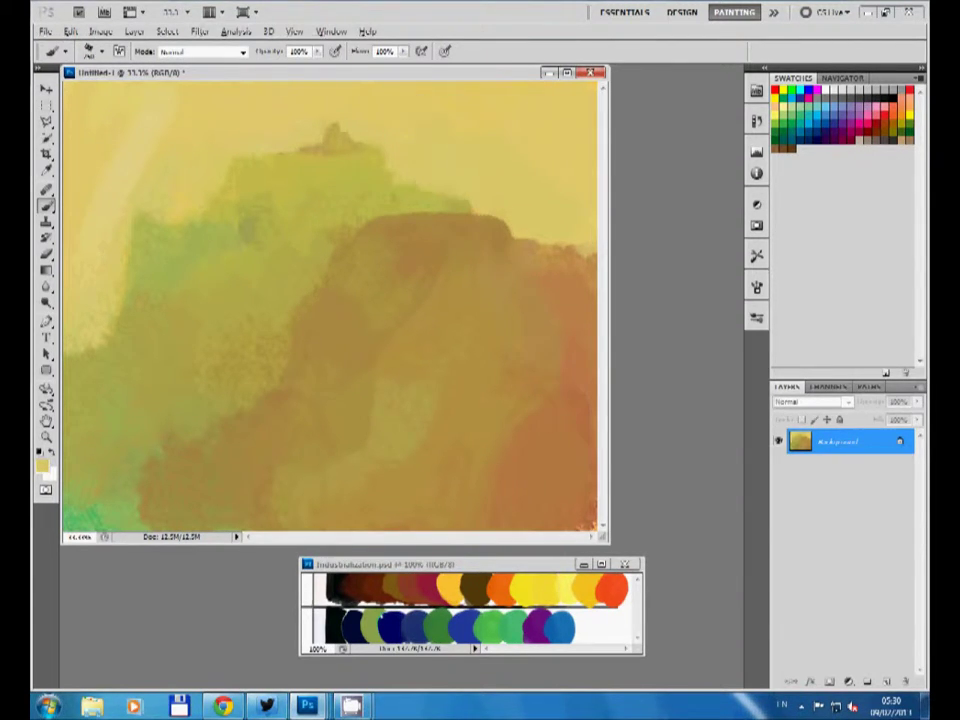
pyautogui.moveTo(330, 115); pyautogui.dragTo(540, 180)
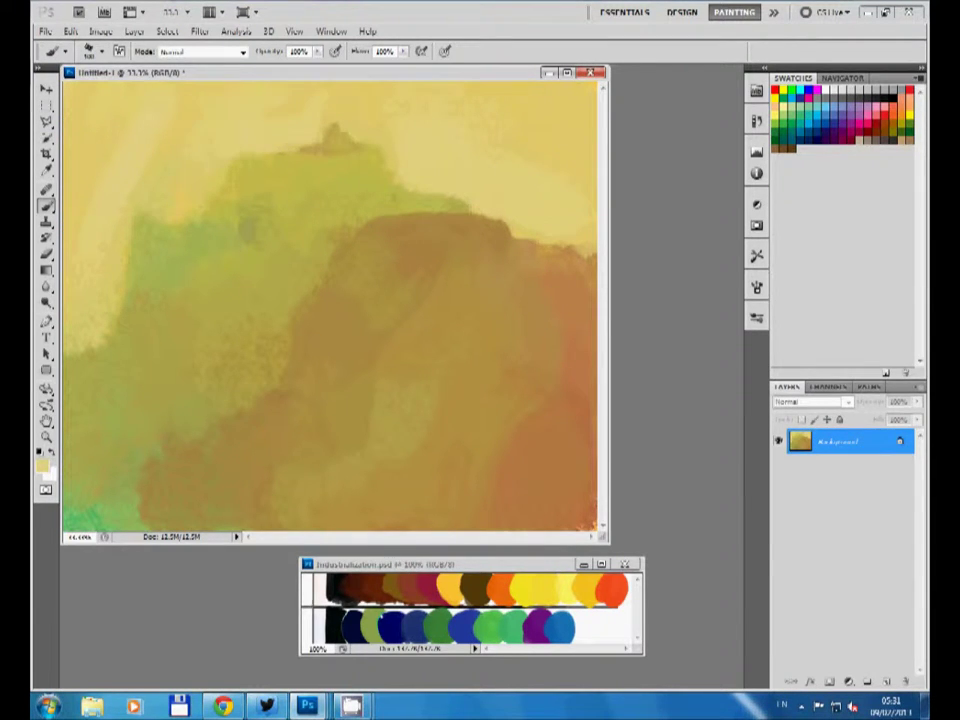
pyautogui.moveTo(110, 135); pyautogui.dragTo(190, 180)
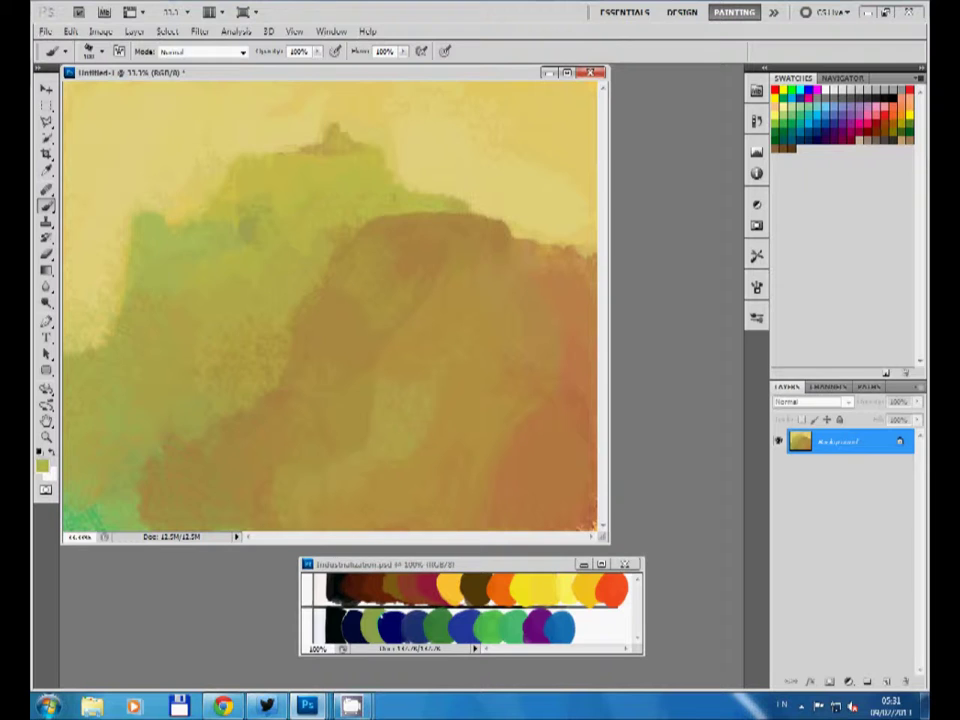
pyautogui.keyDown('alt'); pyautogui.click(228, 108); pyautogui.keyUp('alt')
# Step: Sample light sky yellow and paint out the house sketch on the hilltop
pyautogui.keyDown('alt'); pyautogui.click(230, 107); pyautogui.keyUp('alt')
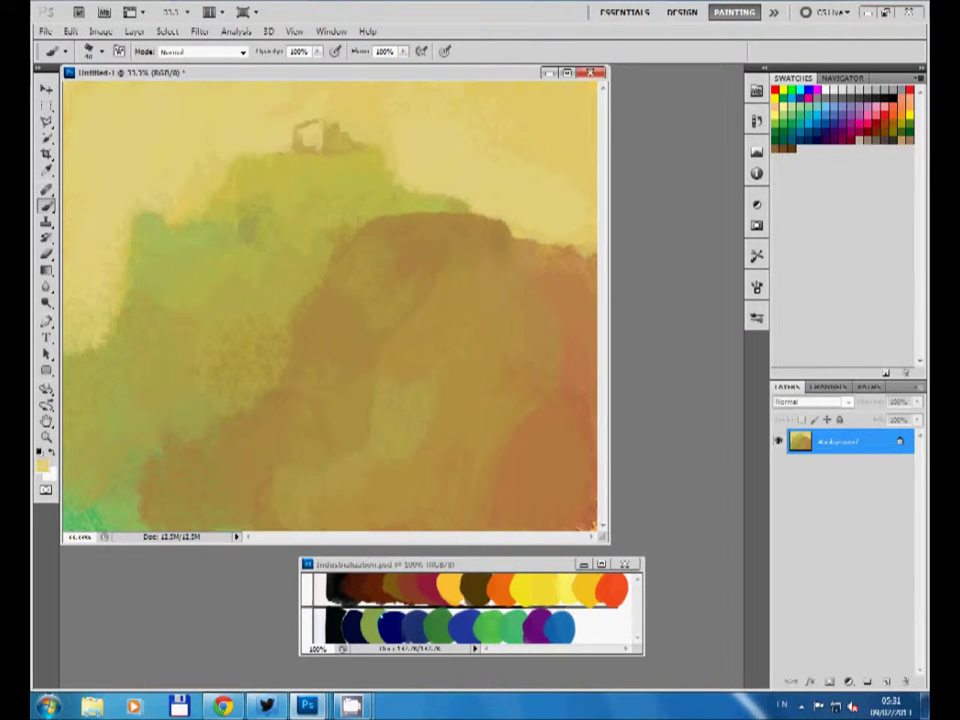
pyautogui.keyDown('alt'); pyautogui.click(313, 118); pyautogui.keyUp('alt')
pyautogui.keyDown('alt'); pyautogui.click(326, 139); pyautogui.keyUp('alt')
pyautogui.keyDown('alt'); pyautogui.click(246, 103); pyautogui.keyUp('alt')
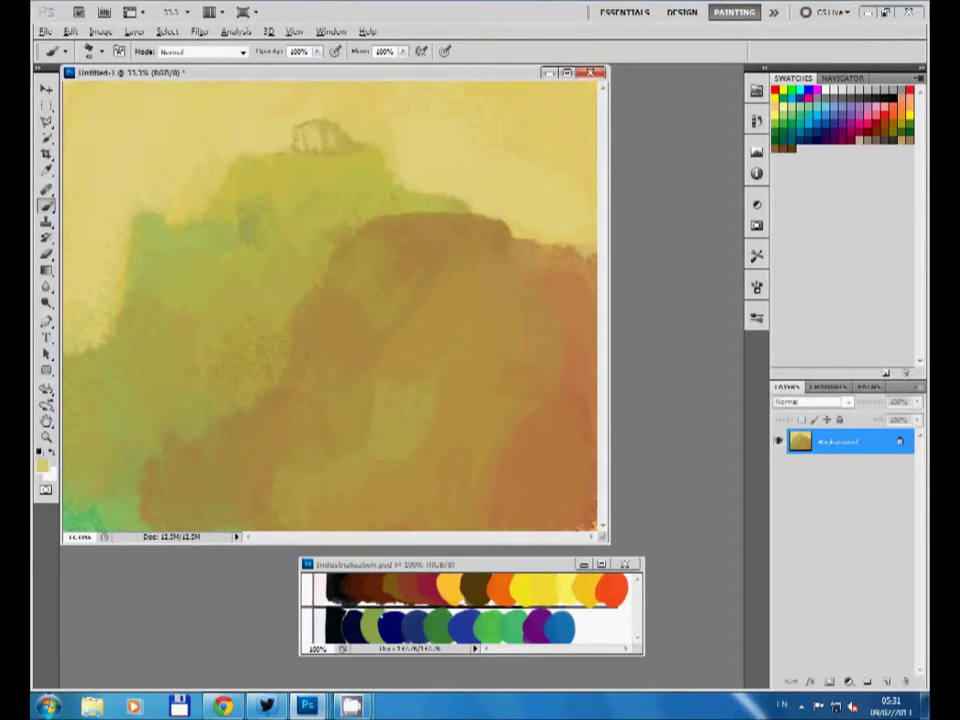
pyautogui.keyDown('alt'); pyautogui.click(270, 98); pyautogui.keyUp('alt')
pyautogui.moveTo(292, 140); pyautogui.dragTo(350, 125)
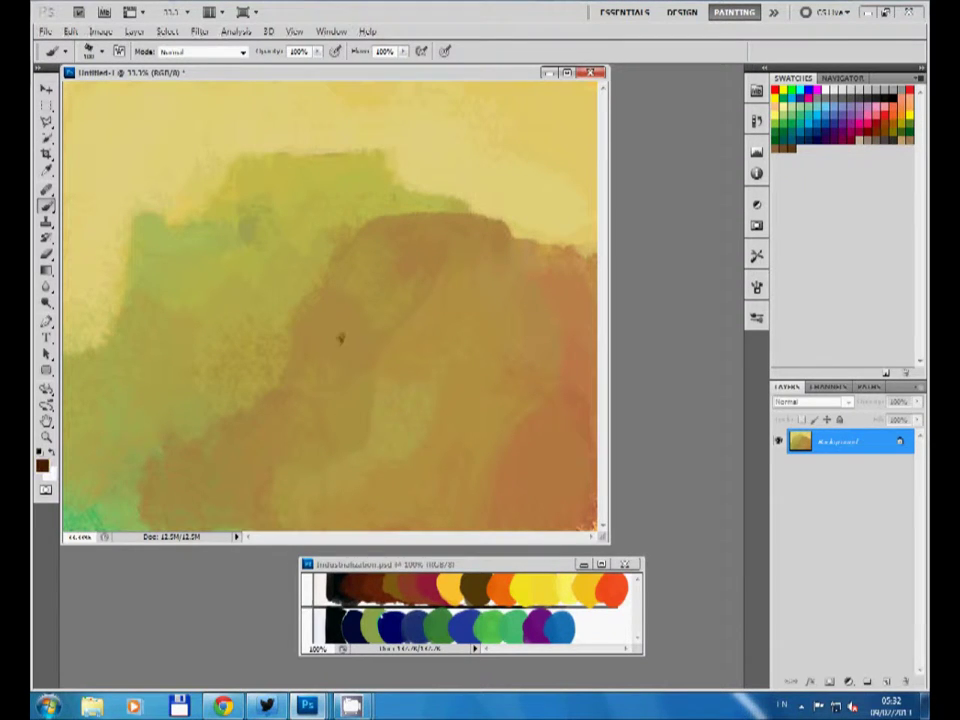
# Step: Paint a dark brown cave arch in the middle of the brown hill
pyautogui.moveTo(338, 334)
pyautogui.mouseDown()
pyautogui.moveTo(332, 326)
pyautogui.moveTo(360, 345)
pyautogui.mouseUp()
pyautogui.moveTo(322, 302); pyautogui.dragTo(365, 352)
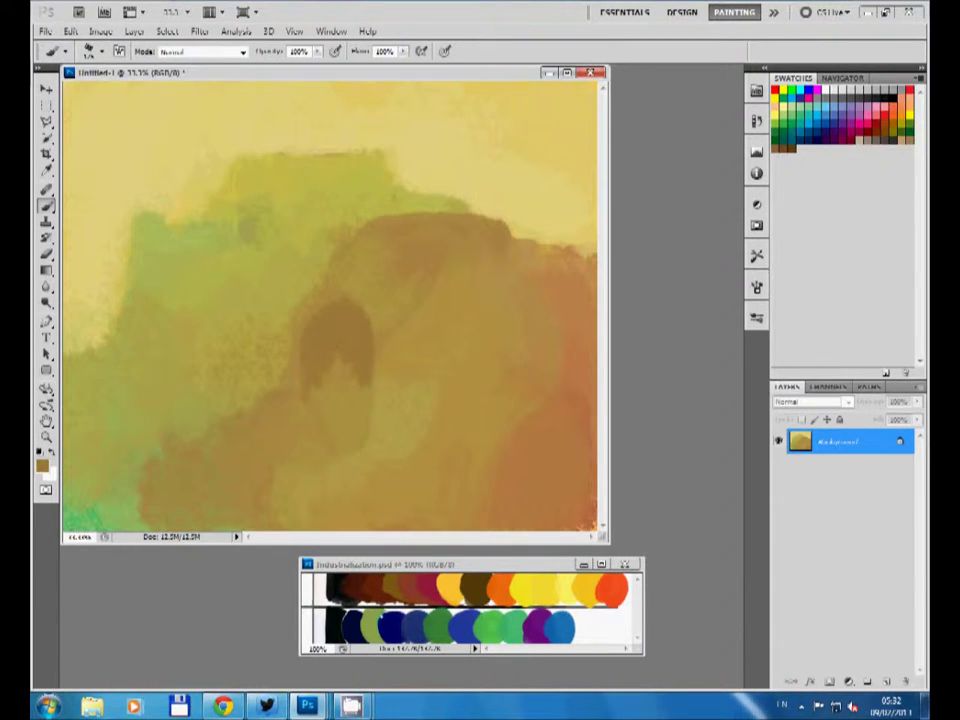
pyautogui.moveTo(335, 300)
pyautogui.mouseDown()
pyautogui.moveTo(330, 392)
pyautogui.moveTo(350, 375)
pyautogui.moveTo(340, 410)
pyautogui.mouseUp()
# Step: Draw a thin diagonal path near the bottom and smooth drips under the arch
pyautogui.keyDown('alt'); pyautogui.click(342, 462); pyautogui.keyUp('alt')
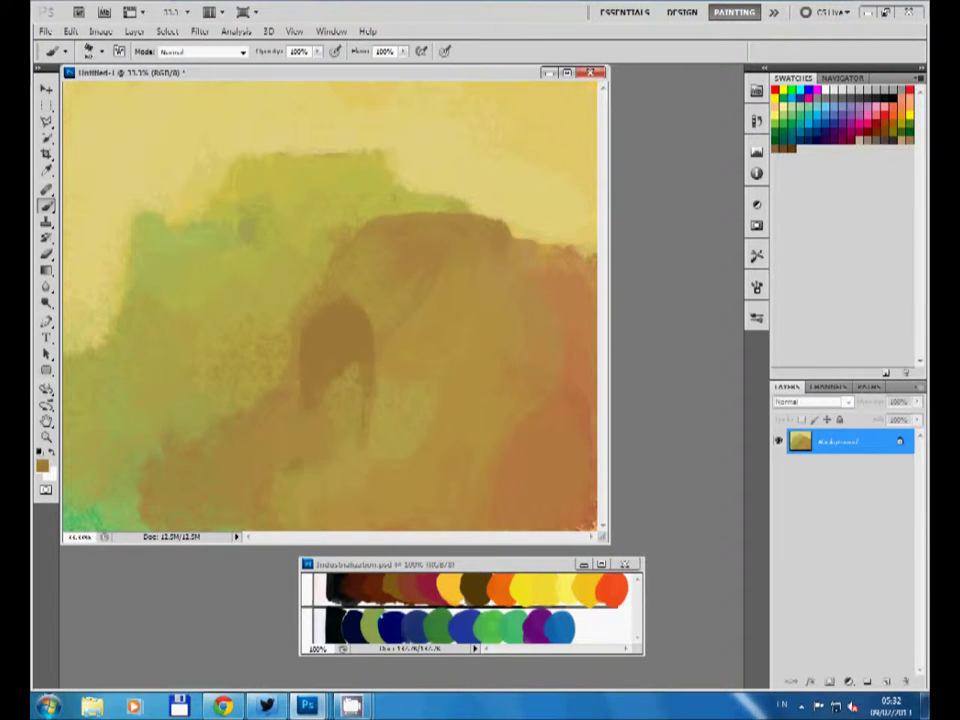
pyautogui.moveTo(258, 478); pyautogui.dragTo(352, 520)
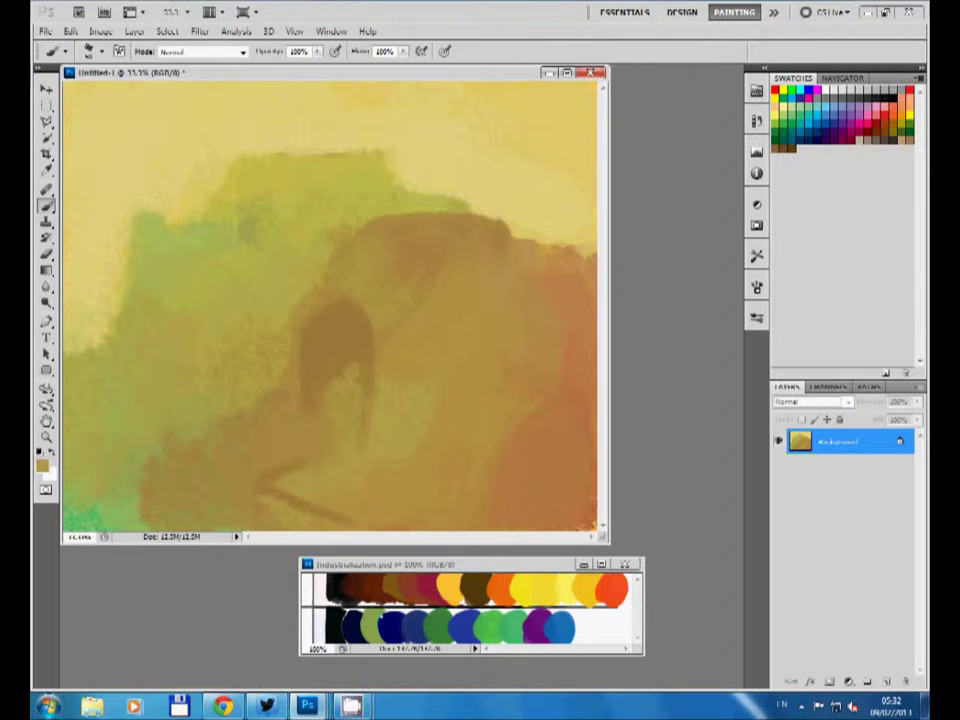
pyautogui.keyDown('alt'); pyautogui.click(261, 482); pyautogui.keyUp('alt')
pyautogui.keyDown('alt'); pyautogui.click(268, 467); pyautogui.keyUp('alt')
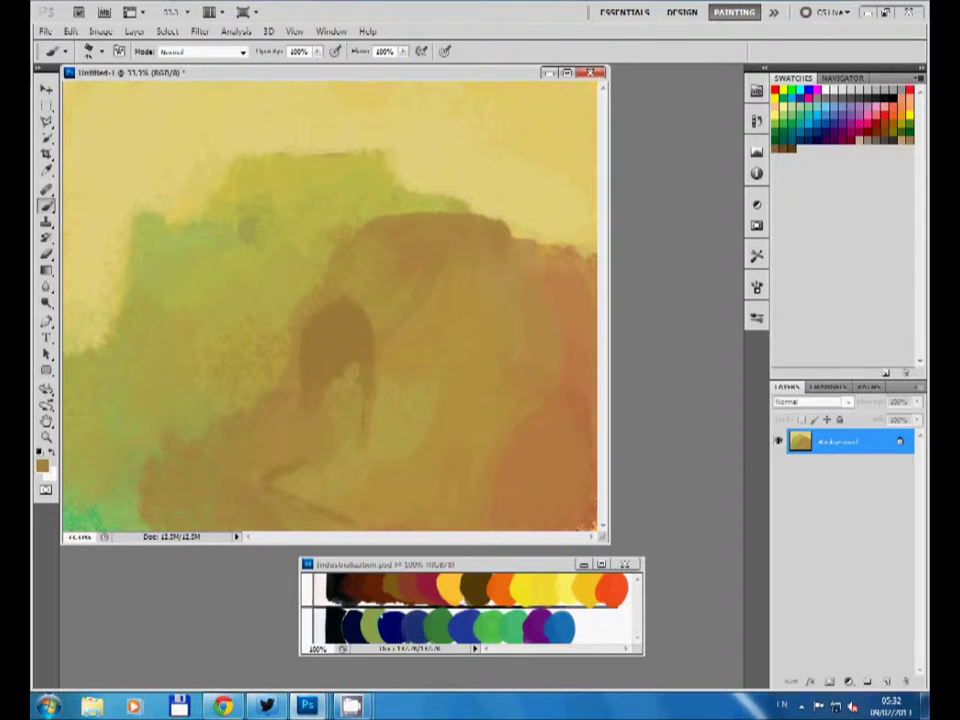
pyautogui.keyDown('alt'); pyautogui.click(343, 418); pyautogui.keyUp('alt')
pyautogui.moveTo(358, 368); pyautogui.dragTo(342, 410)
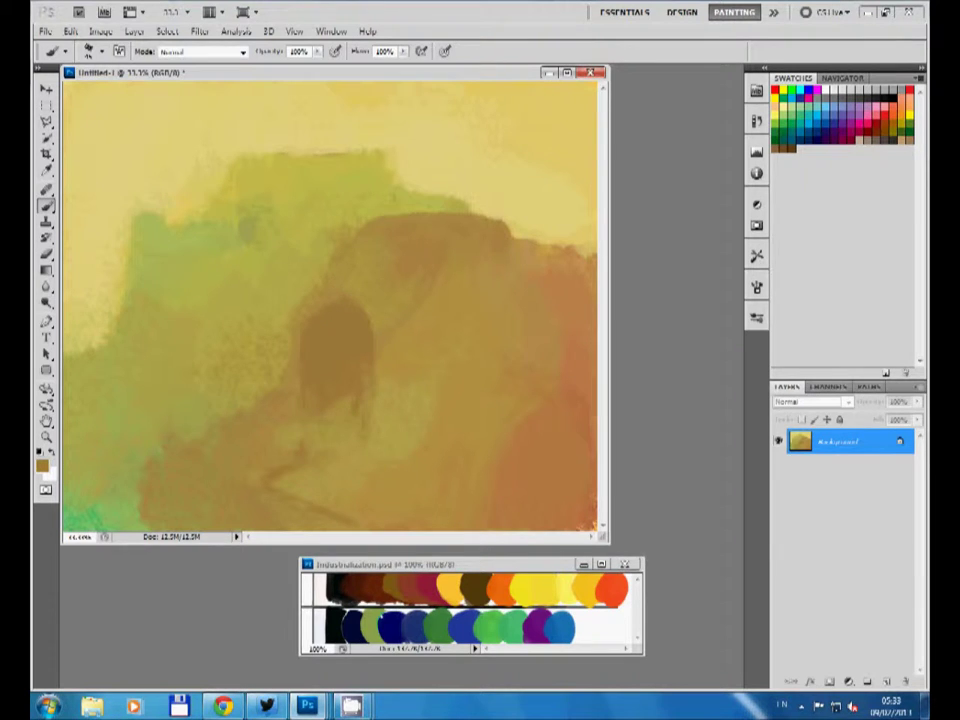
# Step: Undo the arch smoothing and paint pale yellow and gold strokes at the arch base and lower hill
pyautogui.hotkey('ctrl', 'alt', 'z')
pyautogui.keyDown('alt'); pyautogui.click(275, 445); pyautogui.keyUp('alt')
pyautogui.moveTo(336, 411); pyautogui.dragTo(346, 401)
pyautogui.keyDown('alt'); pyautogui.click(235, 313); pyautogui.keyUp('alt')
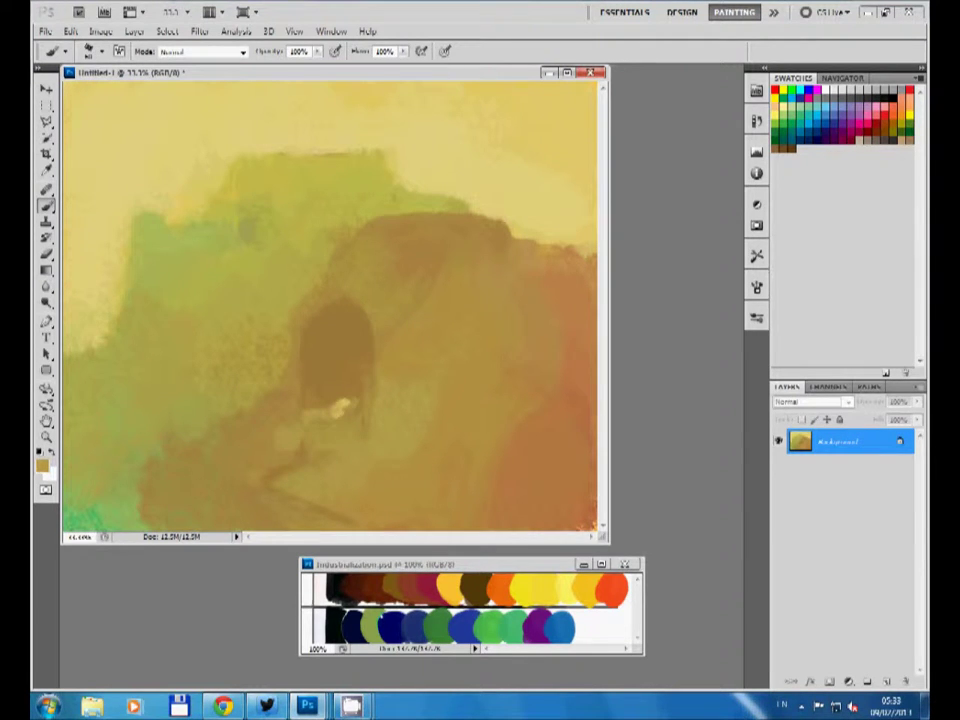
pyautogui.moveTo(279, 422)
pyautogui.mouseDown()
pyautogui.moveTo(300, 455)
pyautogui.moveTo(352, 447)
pyautogui.mouseUp()
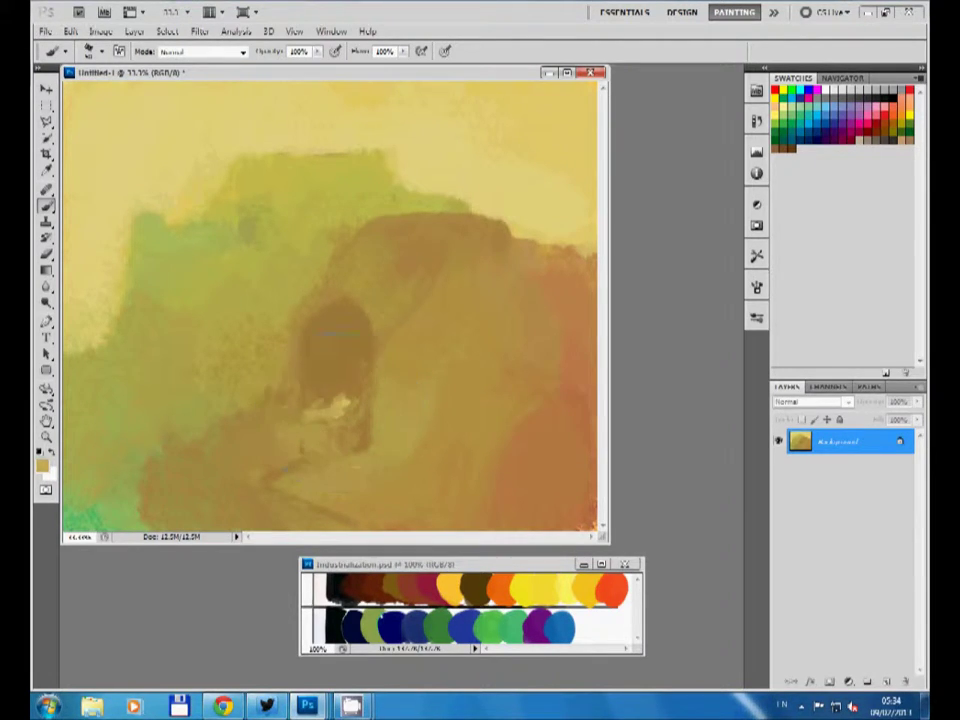
pyautogui.moveTo(338, 403); pyautogui.dragTo(318, 413)
# Step: Sample browns and tans around the arch and add a short light stroke at its base
pyautogui.keyDown('alt'); pyautogui.click(250, 310); pyautogui.keyUp('alt')
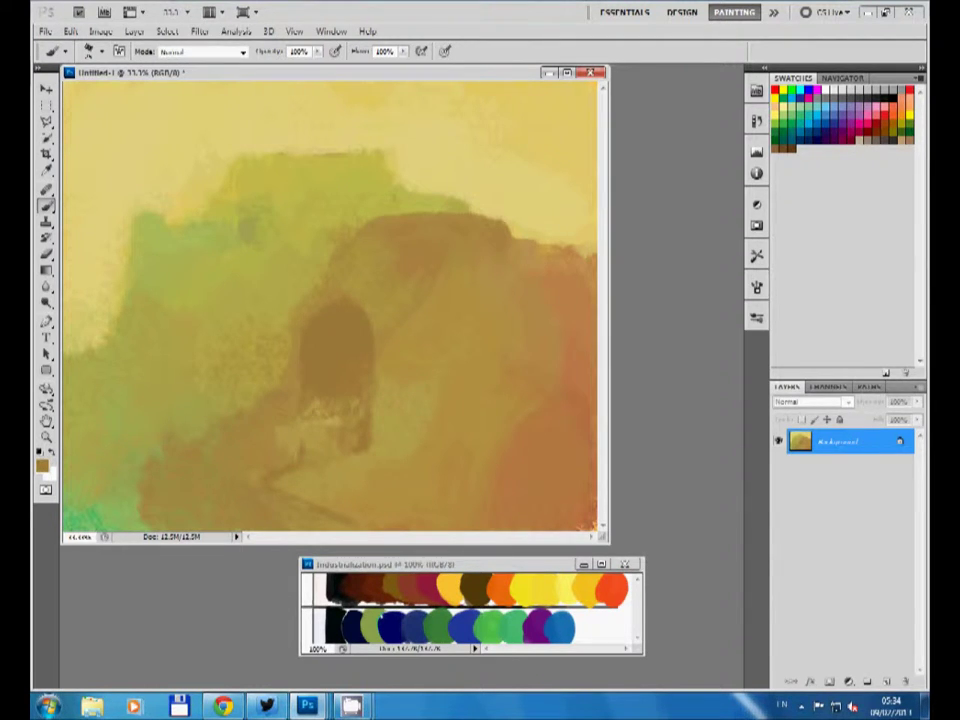
pyautogui.keyDown('alt'); pyautogui.click(236, 312); pyautogui.keyUp('alt')
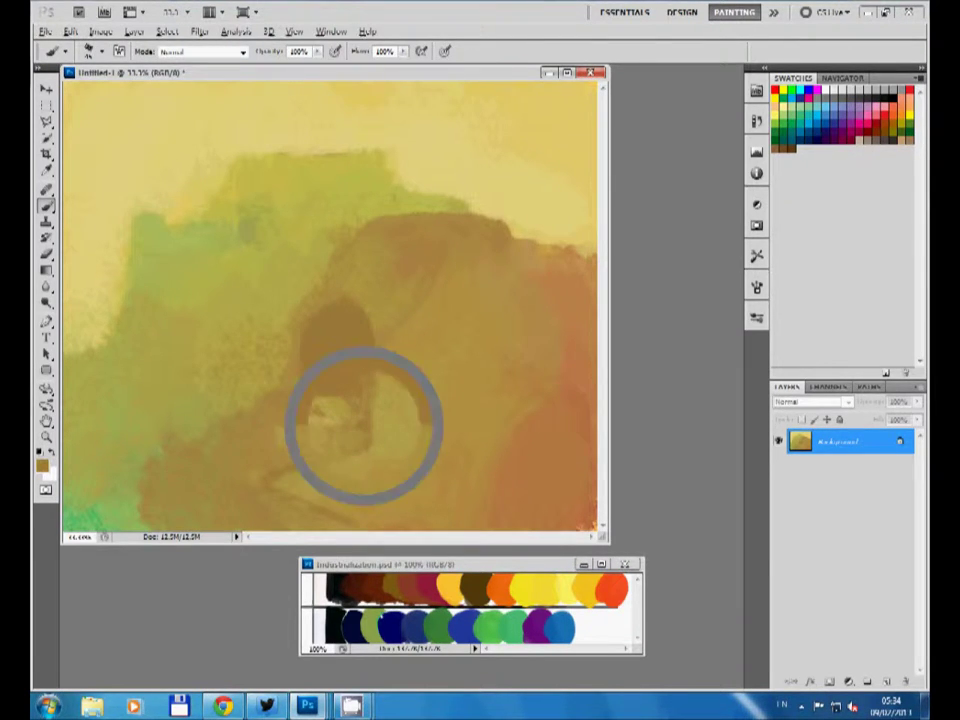
pyautogui.keyDown('alt'); pyautogui.click(364, 439); pyautogui.keyUp('alt')
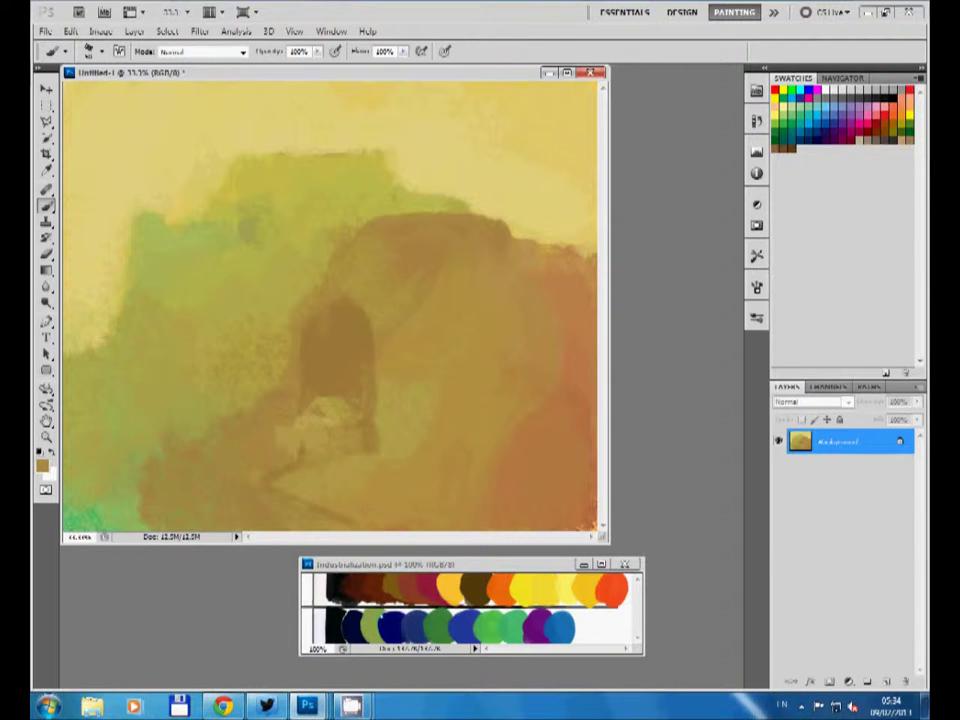
pyautogui.keyDown('alt'); pyautogui.click(328, 377); pyautogui.keyUp('alt')
pyautogui.keyDown('alt'); pyautogui.click(298, 442); pyautogui.keyUp('alt')
pyautogui.keyDown('alt'); pyautogui.click(322, 410); pyautogui.keyUp('alt')
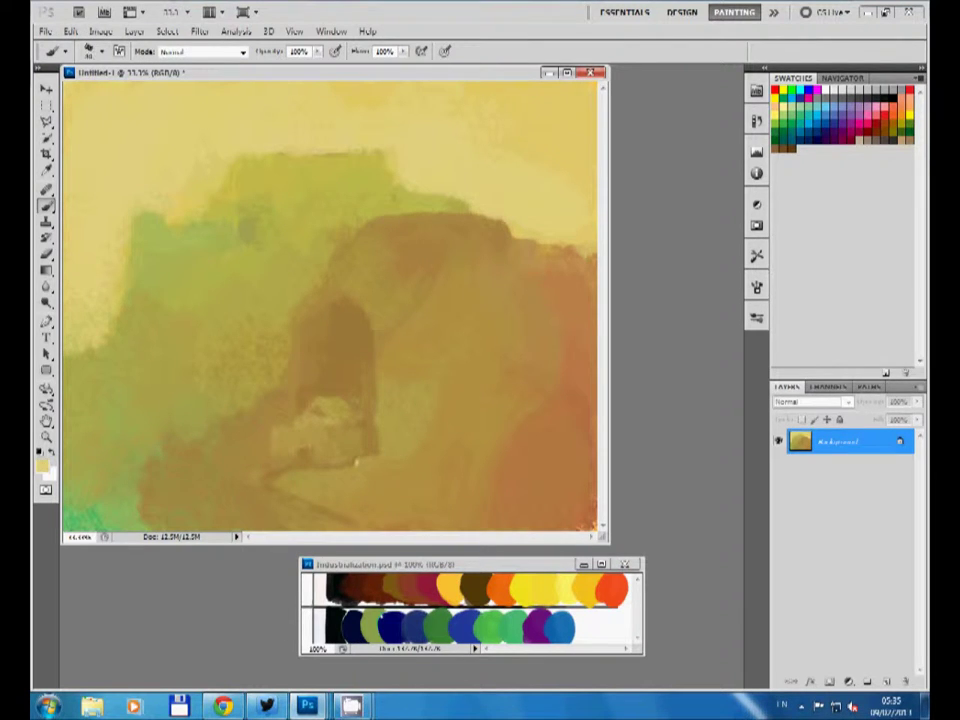
pyautogui.moveTo(336, 468); pyautogui.dragTo(352, 458)
pyautogui.keyDown('alt'); pyautogui.click(299, 350); pyautogui.keyUp('alt')
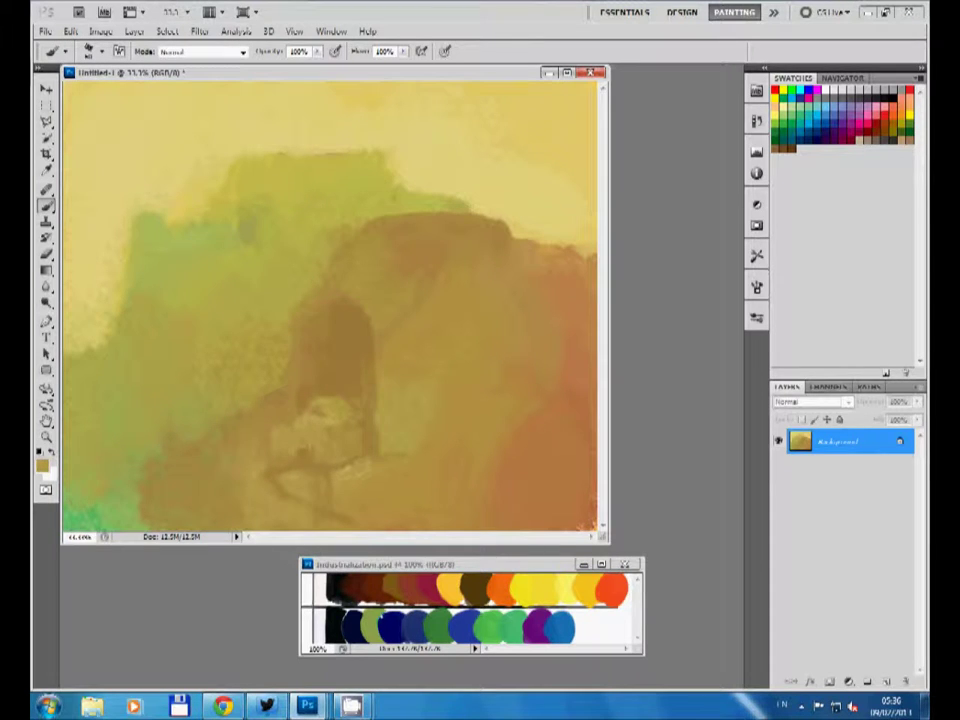
# Step: Lighten the orange cliff with two faint vertical strokes
pyautogui.keyDown('alt'); pyautogui.click(345, 175); pyautogui.keyUp('alt')
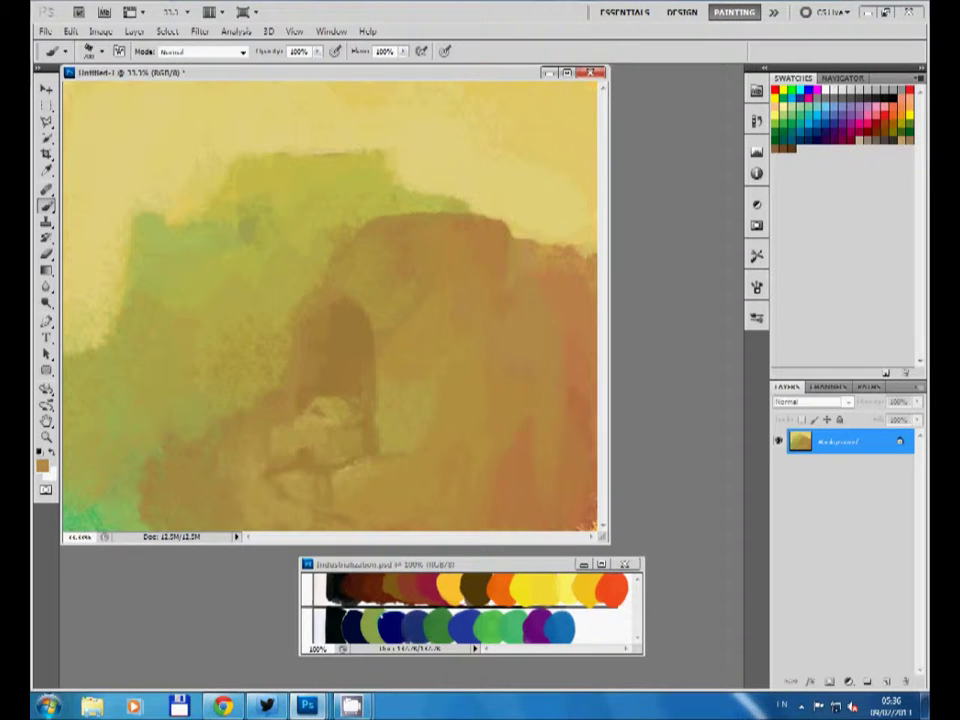
pyautogui.moveTo(548, 442); pyautogui.dragTo(550, 506)
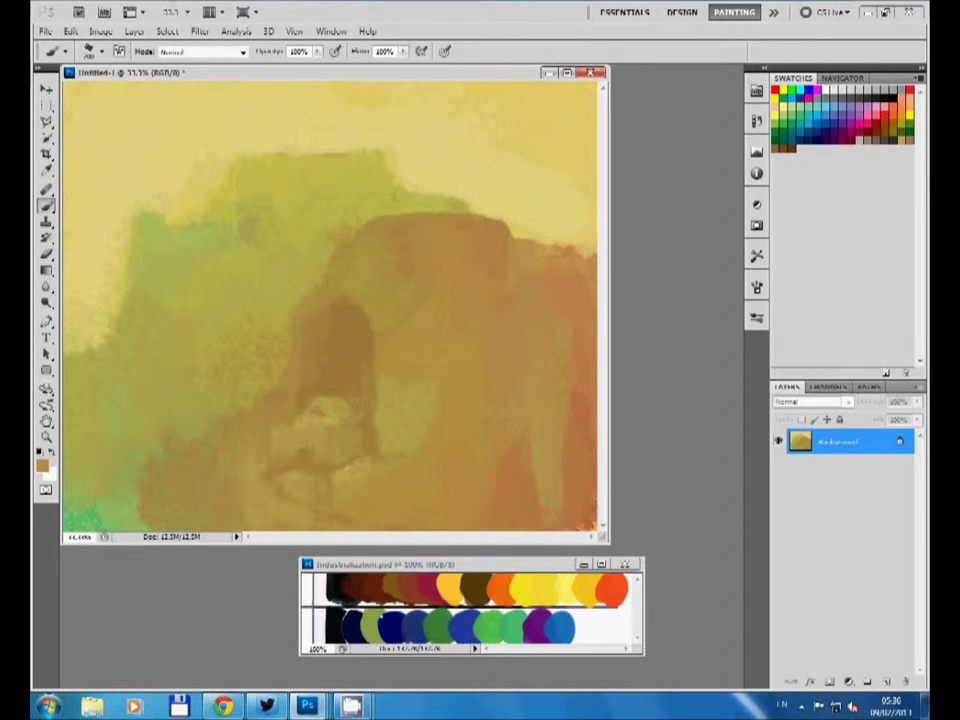
pyautogui.moveTo(568, 422); pyautogui.dragTo(570, 514)
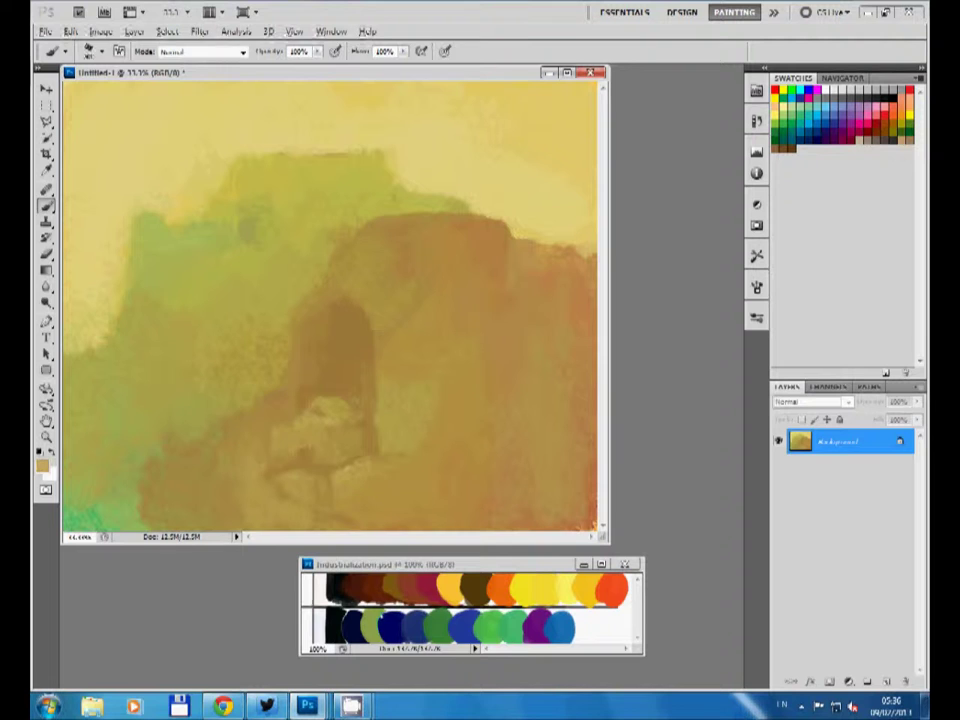
# Step: Paint pale highlight lines under the house roof and base, then a golden-brown patch inside the cave
pyautogui.keyDown('alt'); pyautogui.click(231, 310); pyautogui.keyUp('alt')
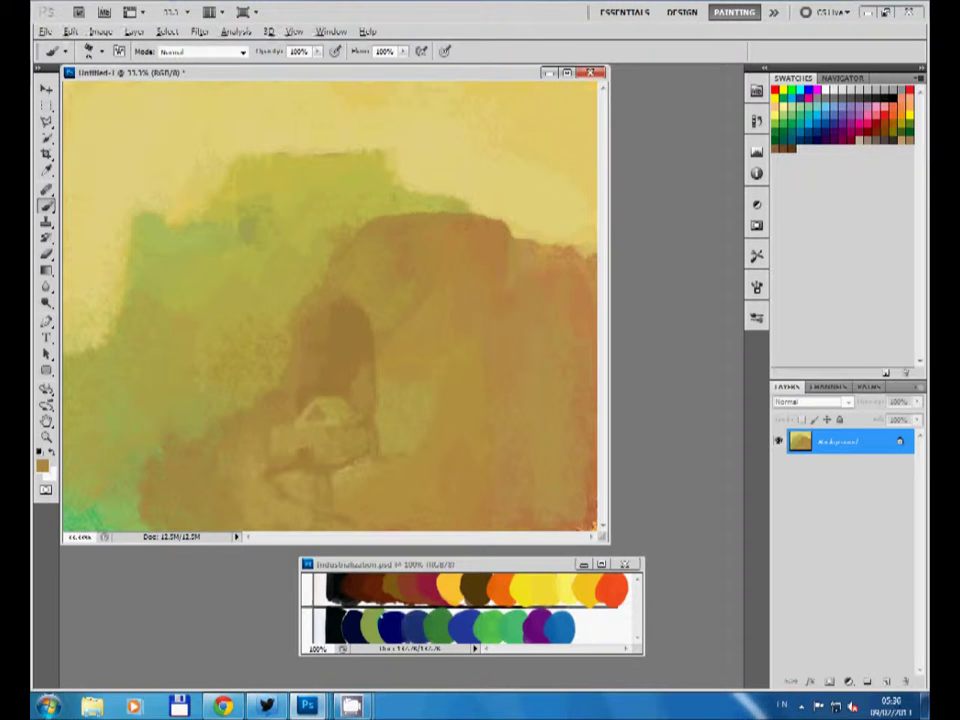
pyautogui.keyDown('alt'); pyautogui.click(240, 308); pyautogui.keyUp('alt')
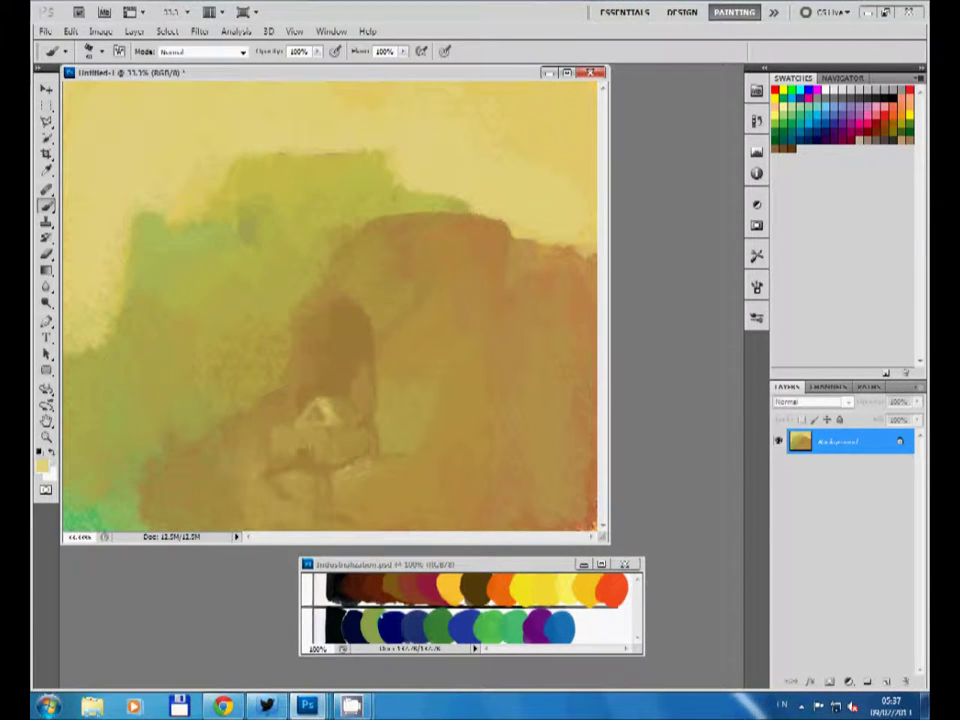
pyautogui.moveTo(272, 429); pyautogui.dragTo(316, 425)
pyautogui.keyDown('alt'); pyautogui.click(208, 334); pyautogui.keyUp('alt')
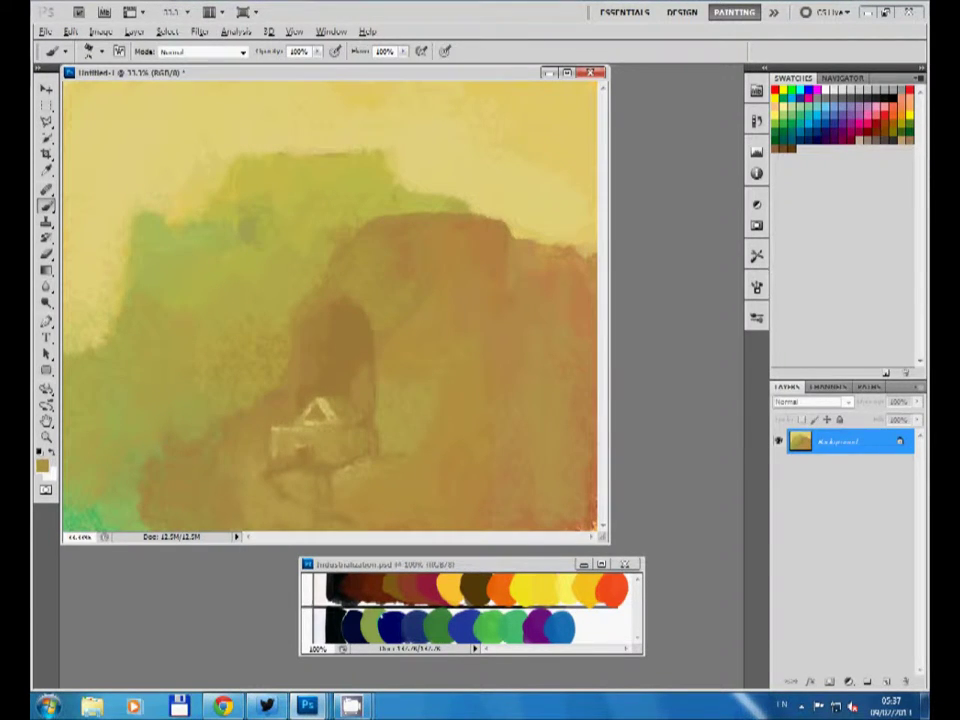
pyautogui.keyDown('alt'); pyautogui.click(330, 110); pyautogui.keyUp('alt')
pyautogui.moveTo(270, 472); pyautogui.dragTo(380, 456)
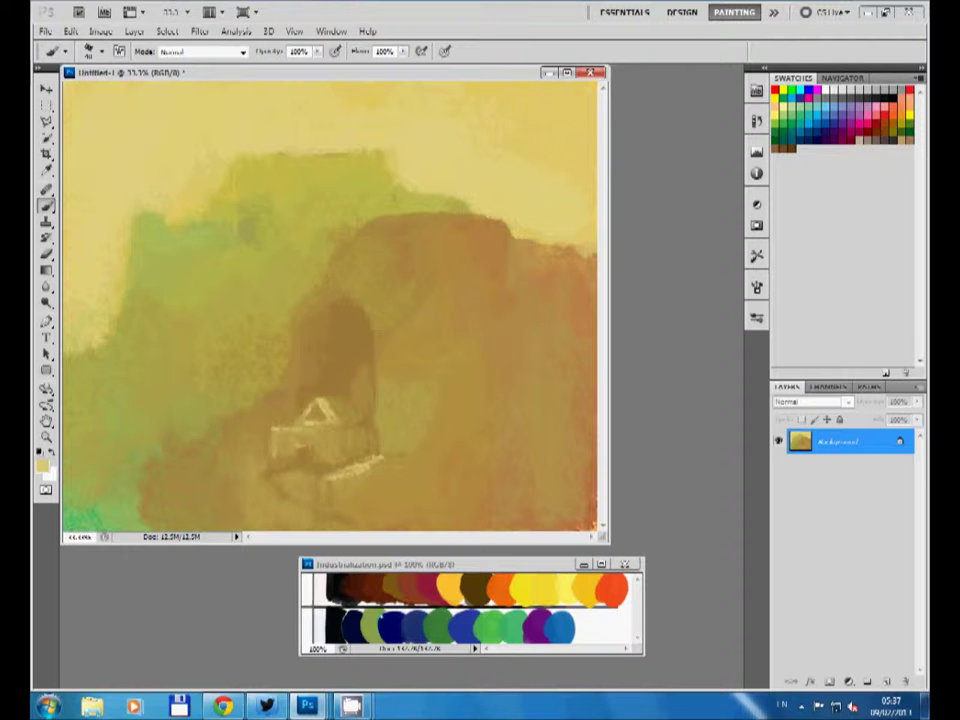
pyautogui.keyDown('alt'); pyautogui.click(215, 357); pyautogui.keyUp('alt')
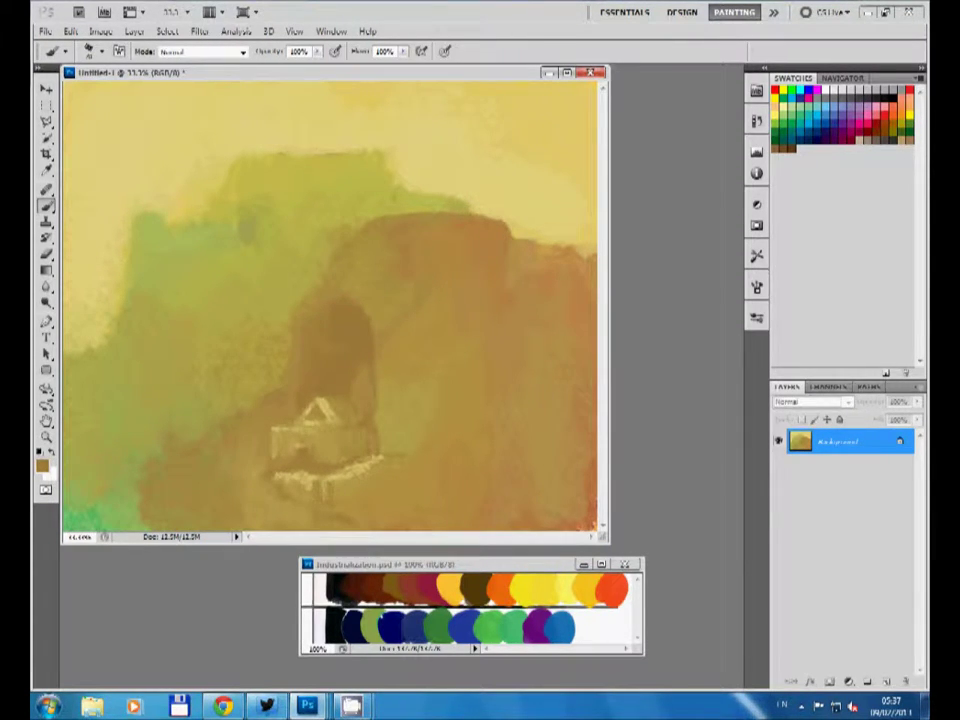
pyautogui.moveTo(305, 322); pyautogui.dragTo(340, 334)
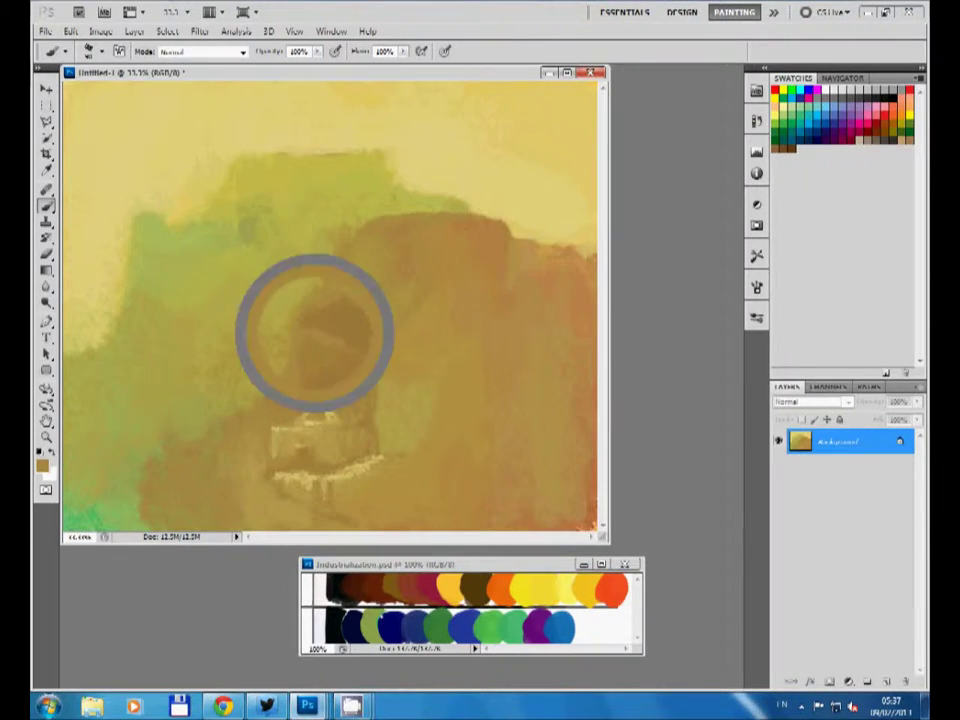
# Step: Add pale yellow strokes in the cave and on the roof, then darken the pale cave patches
pyautogui.keyDown('alt'); pyautogui.click(298, 330); pyautogui.keyUp('alt')
pyautogui.moveTo(290, 334); pyautogui.dragTo(328, 332)
pyautogui.moveTo(303, 420); pyautogui.dragTo(332, 418)
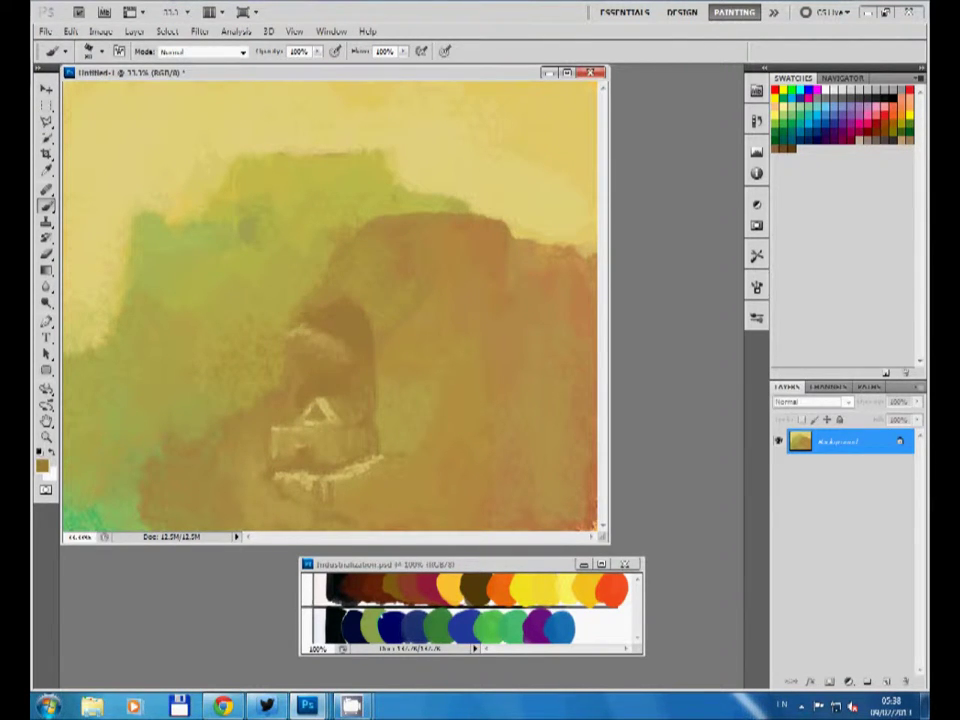
pyautogui.moveTo(322, 345); pyautogui.dragTo(330, 295)
pyautogui.keyDown('alt'); pyautogui.click(345, 300); pyautogui.keyUp('alt')
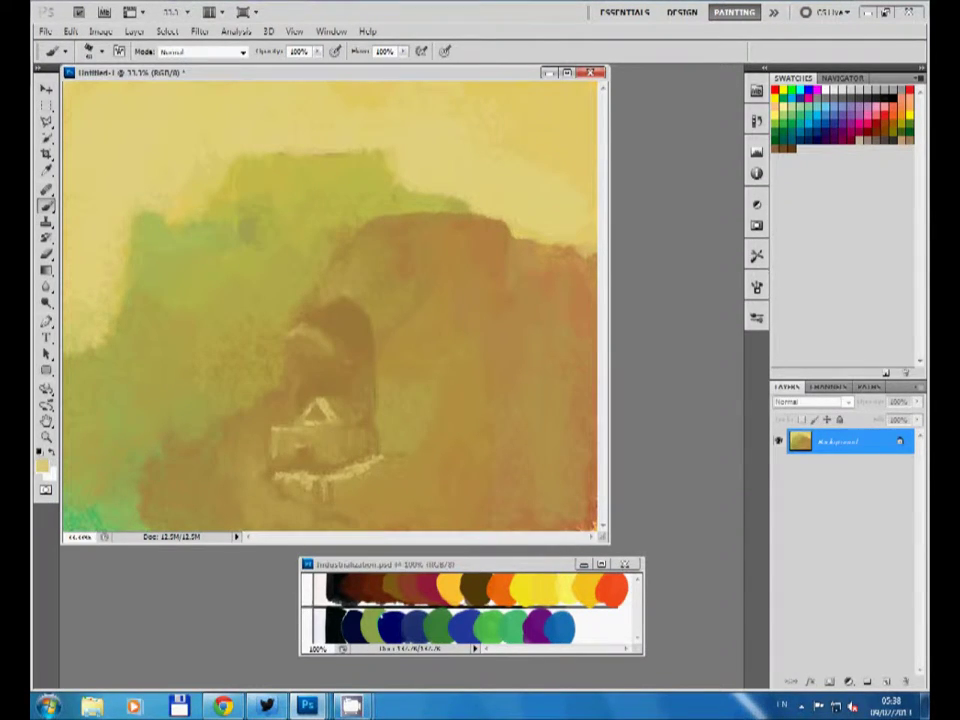
# Step: Repaint the house roof outline in pale tan, sampling darker tans and cave brown
pyautogui.keyDown('alt'); pyautogui.click(218, 304); pyautogui.keyUp('alt')
pyautogui.moveTo(297, 420); pyautogui.dragTo(347, 411)
pyautogui.keyDown('alt'); pyautogui.click(238, 314); pyautogui.keyUp('alt')
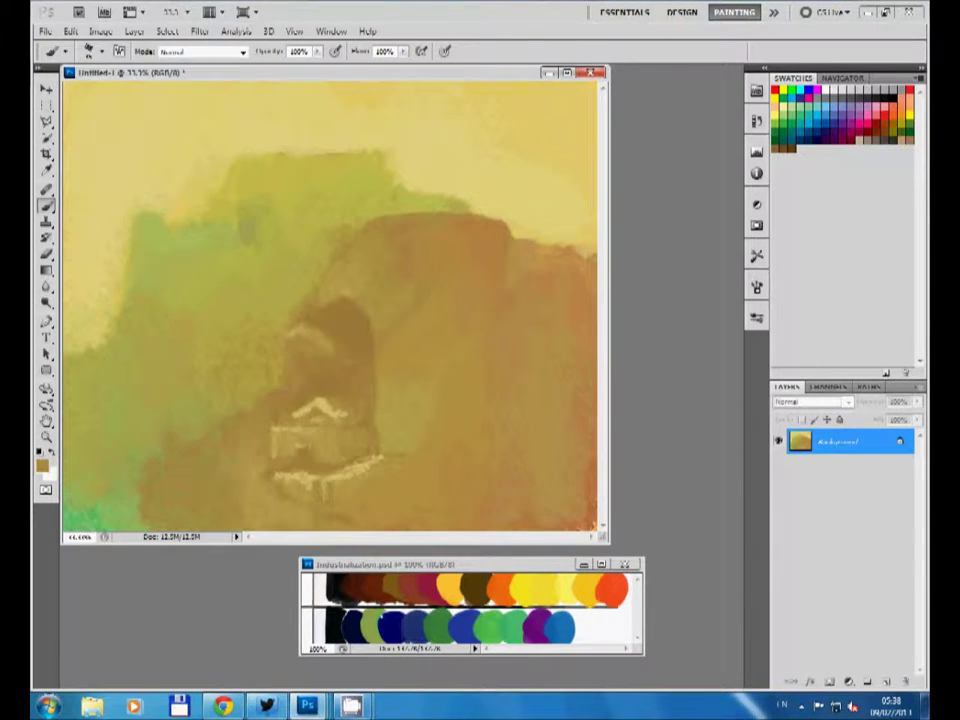
pyautogui.keyDown('alt'); pyautogui.click(287, 440); pyautogui.keyUp('alt')
pyautogui.keyDown('alt'); pyautogui.click(271, 430); pyautogui.keyUp('alt')
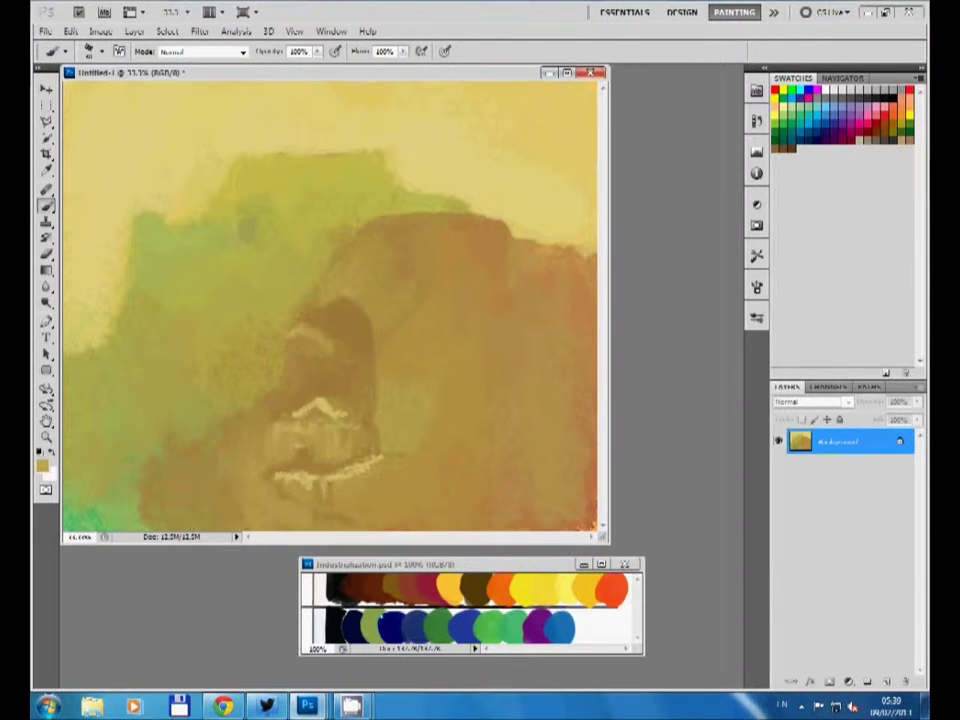
pyautogui.keyDown('alt'); pyautogui.click(345, 311); pyautogui.keyUp('alt')
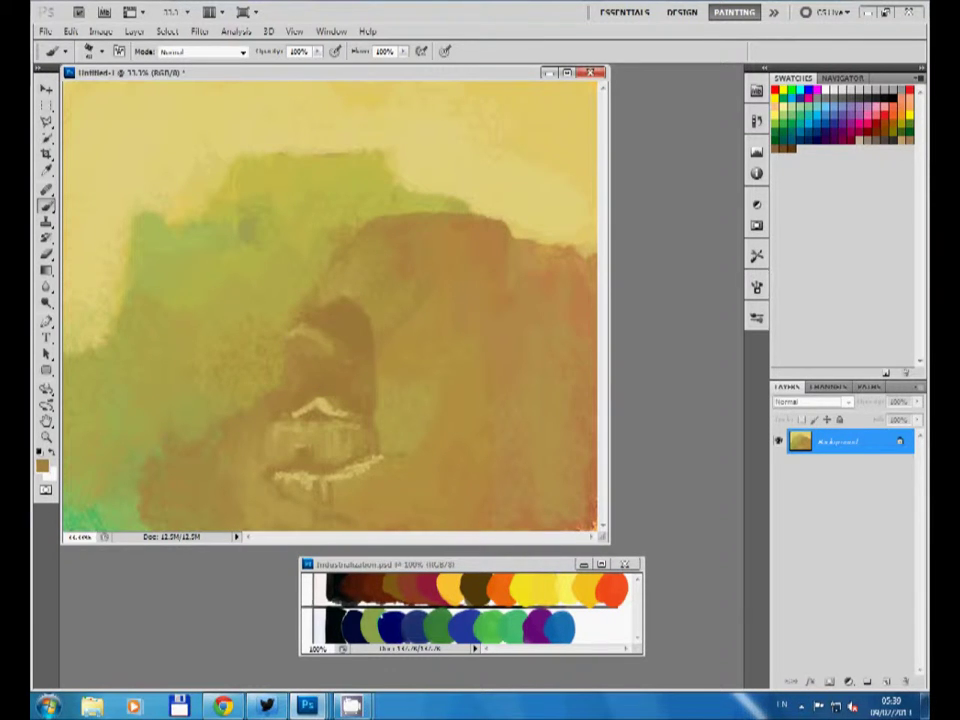
# Step: Paint a light path below the house and lighten the cave's edges with tan dabs
pyautogui.moveTo(258, 468); pyautogui.dragTo(300, 497)
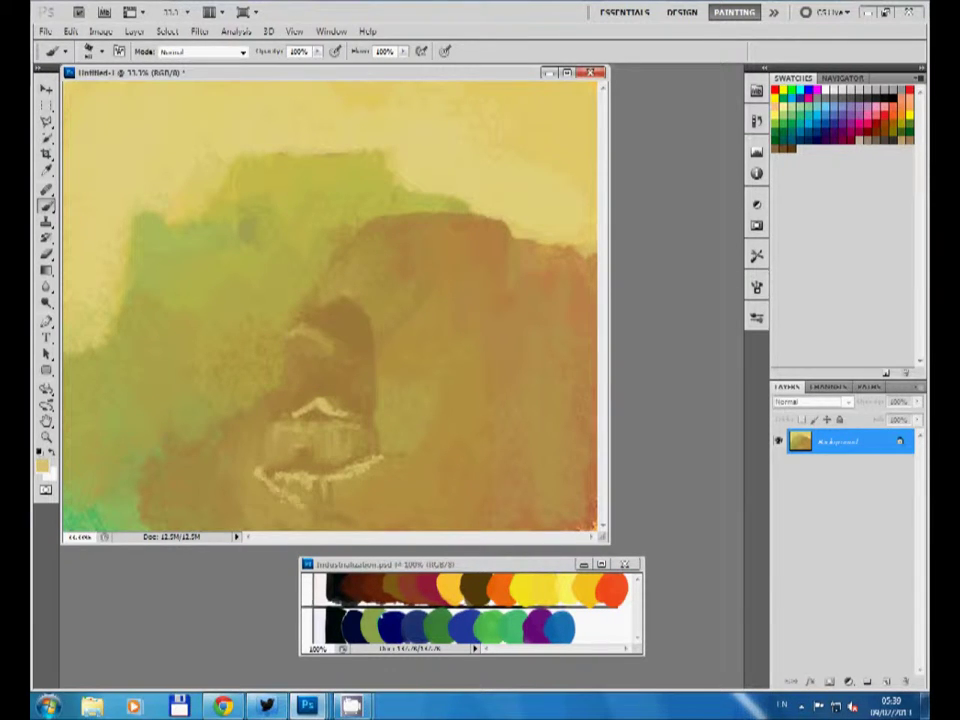
pyautogui.keyDown('alt'); pyautogui.click(243, 385); pyautogui.keyUp('alt')
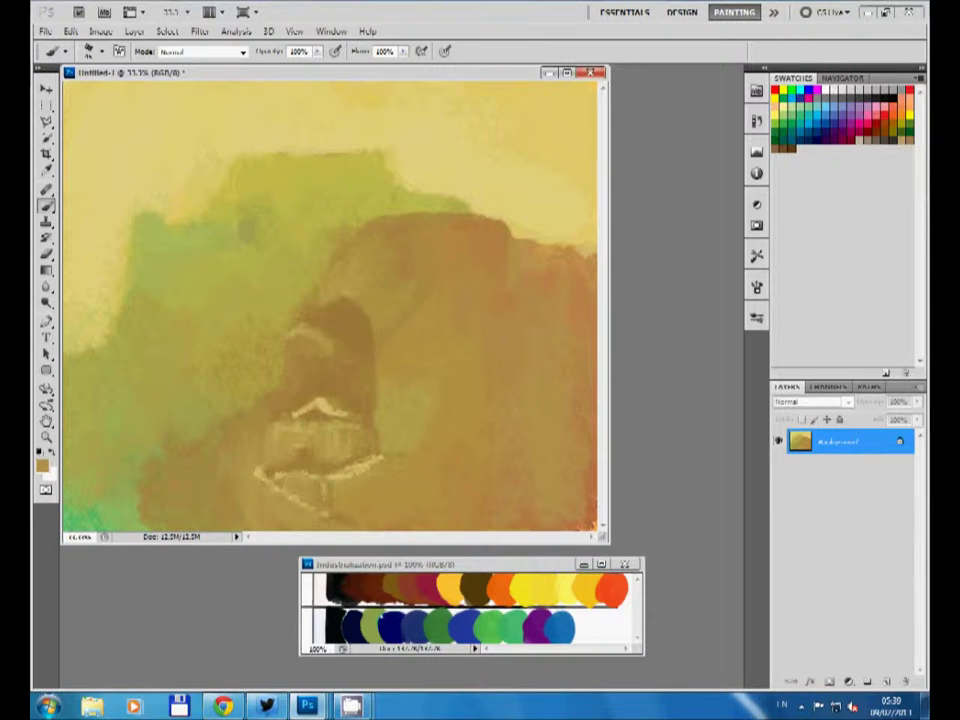
pyautogui.click(404, 410)
pyautogui.click(274, 399)
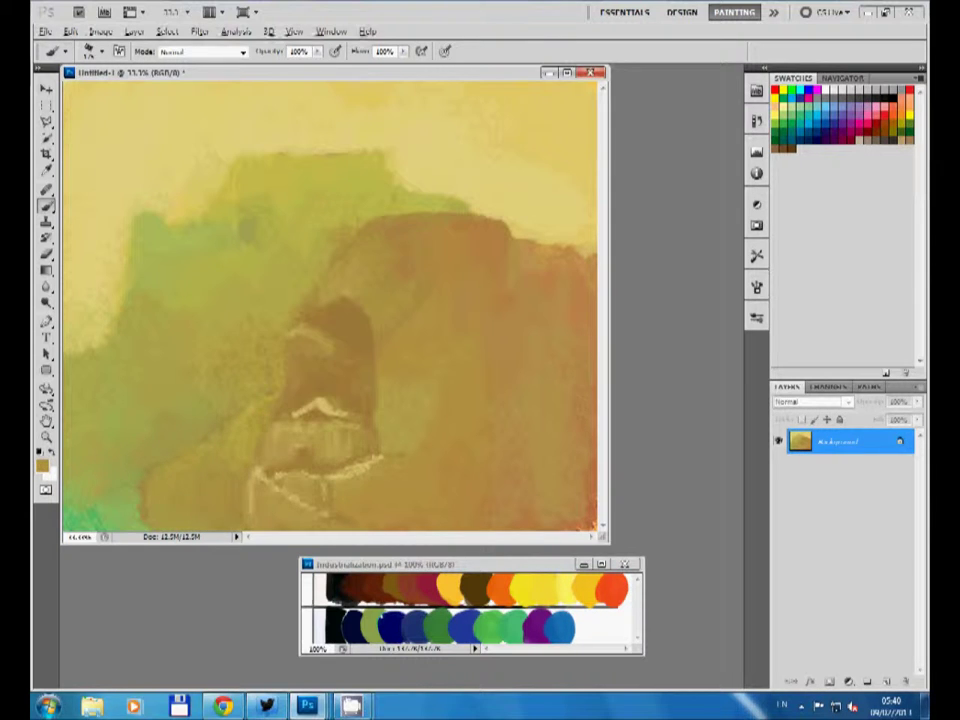
# Step: Smooth the lower-left olive shading, cover the house base highlights, and paint a pale vertical post
pyautogui.click(204, 445)
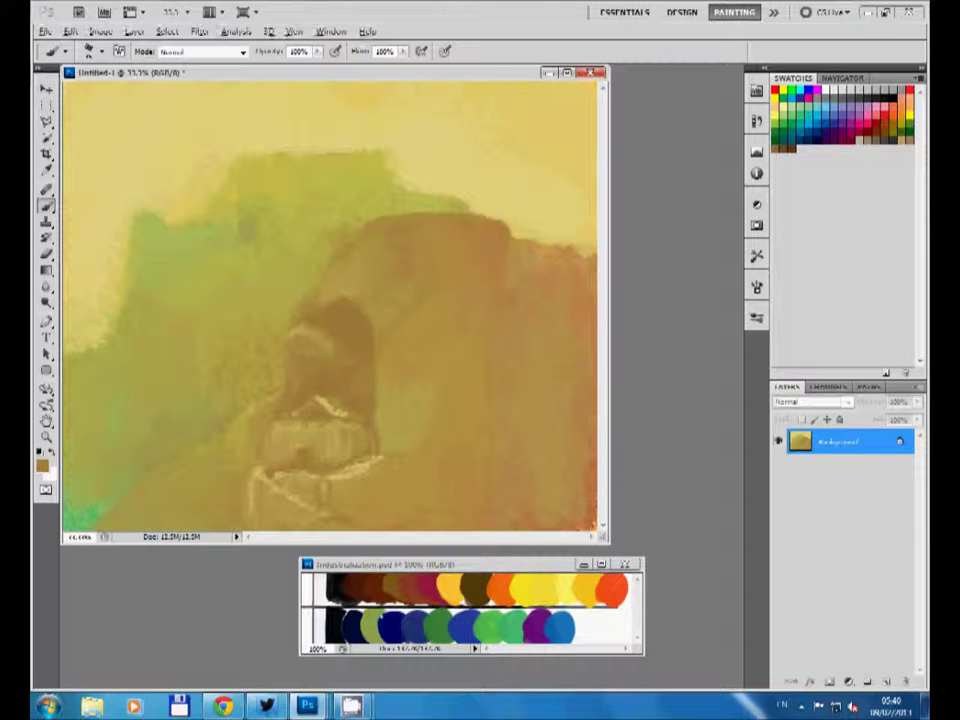
pyautogui.keyDown('alt'); pyautogui.click(371, 457); pyautogui.keyUp('alt')
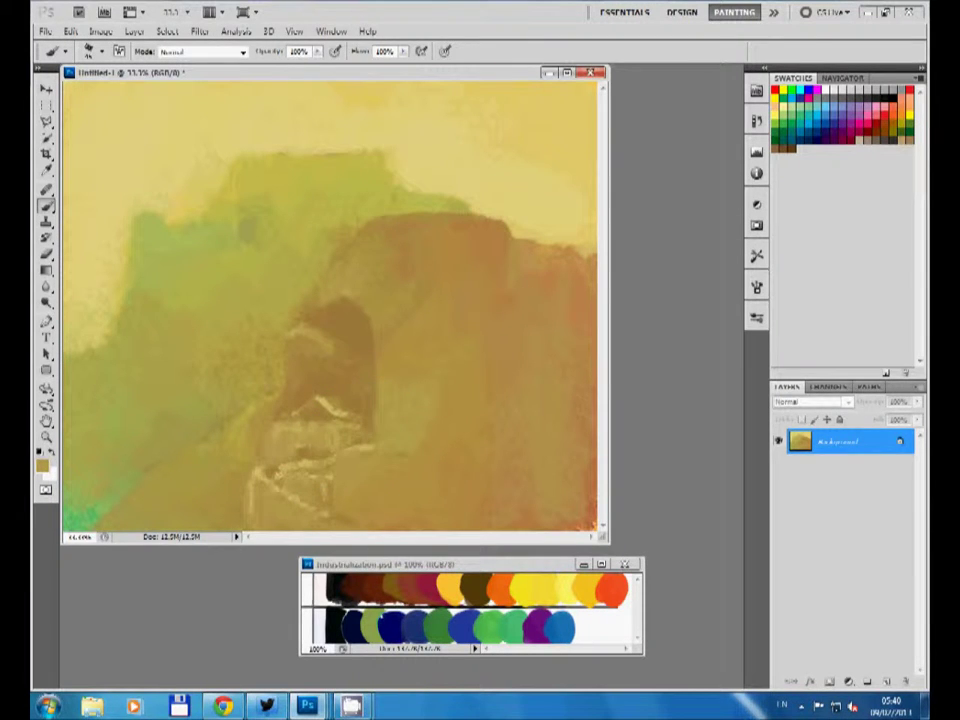
pyautogui.moveTo(295, 425); pyautogui.dragTo(360, 455)
pyautogui.keyDown('alt'); pyautogui.click(320, 405); pyautogui.keyUp('alt')
pyautogui.moveTo(300, 435); pyautogui.dragTo(301, 457)
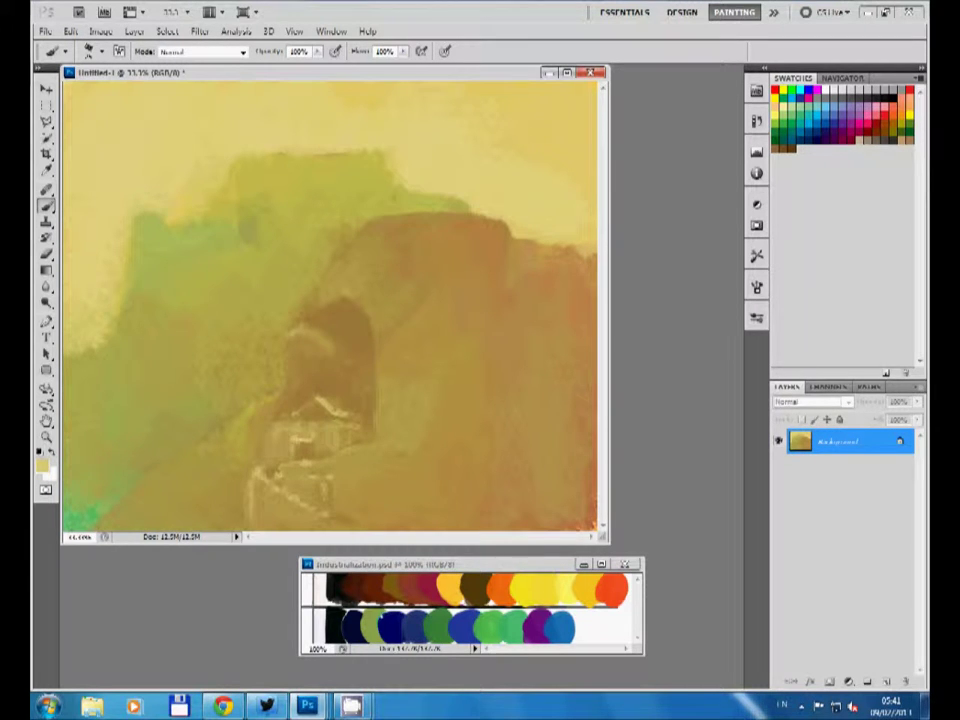
# Step: Deepen the cave shadow above the house, then pick up olive-brown and orange cliff tones
pyautogui.keyDown('alt'); pyautogui.click(300, 435); pyautogui.keyUp('alt')
pyautogui.keyDown('alt'); pyautogui.click(309, 407); pyautogui.keyUp('alt')
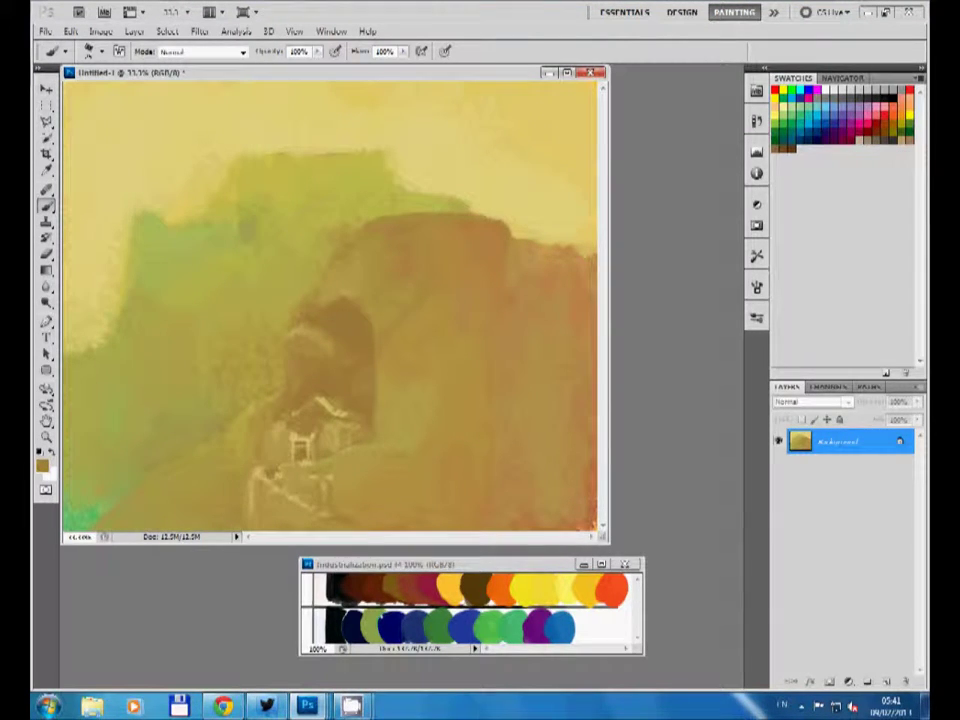
pyautogui.keyDown('alt'); pyautogui.click(326, 441); pyautogui.keyUp('alt')
pyautogui.moveTo(320, 410); pyautogui.dragTo(345, 330)
pyautogui.keyDown('alt'); pyautogui.click(277, 466); pyautogui.keyUp('alt')
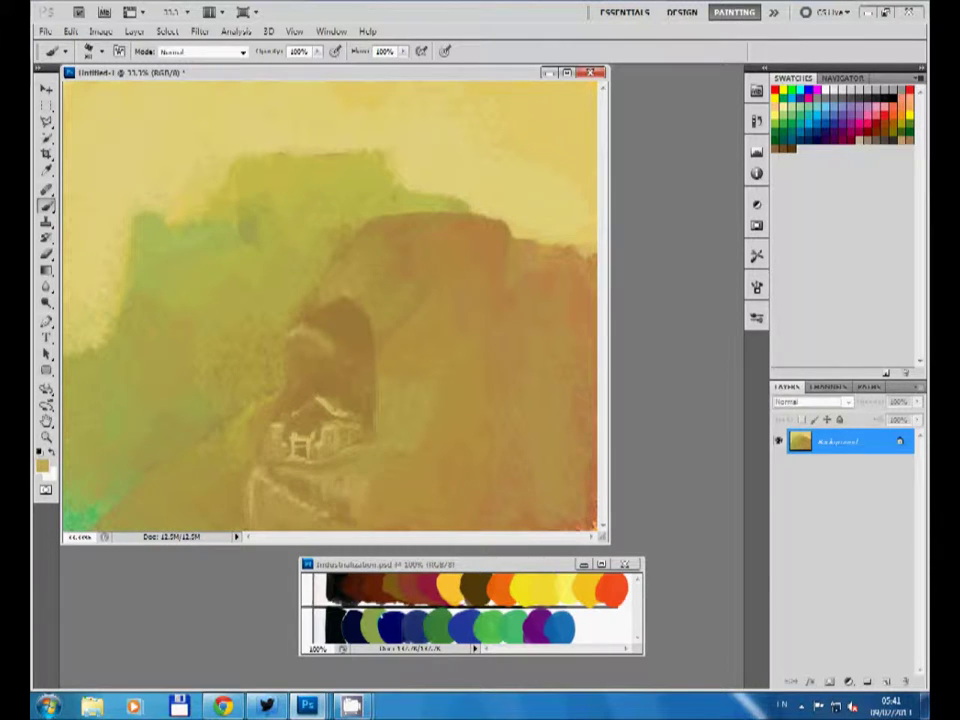
pyautogui.keyDown('alt'); pyautogui.click(450, 493); pyautogui.keyUp('alt')
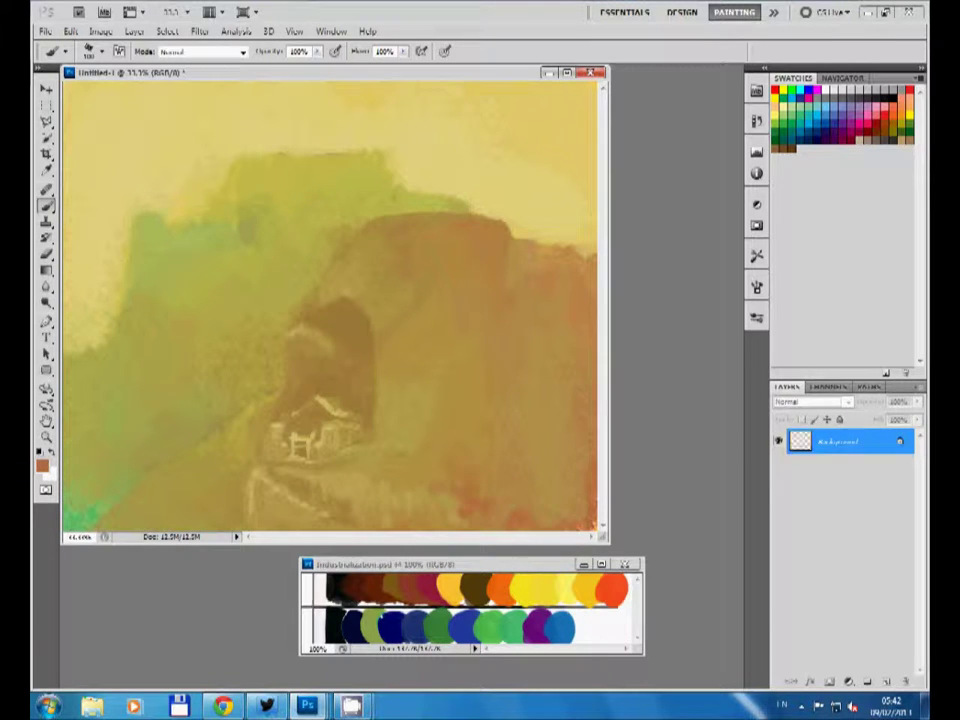
pyautogui.keyDown('alt'); pyautogui.click(365, 231); pyautogui.keyUp('alt')
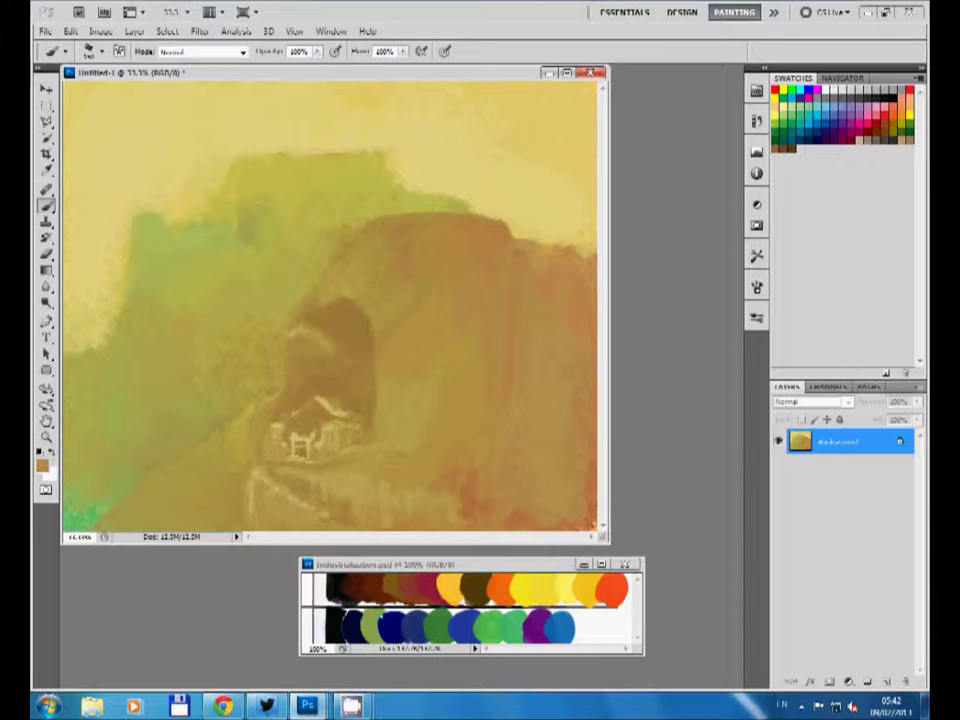